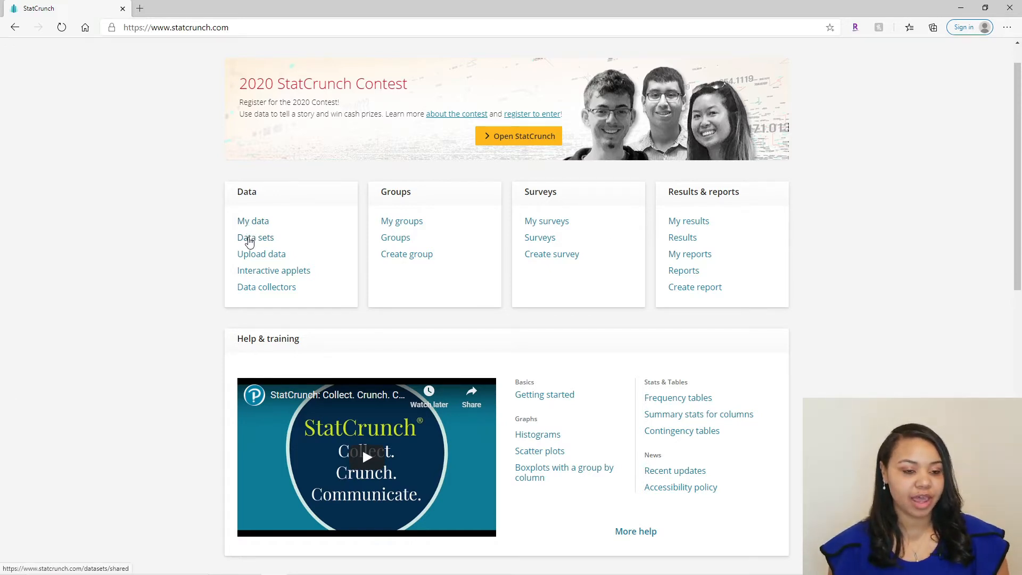
# - Search the shared data sets for "us cities and demographics" and open the statcrunch_featured "US Cities and Demographics - StatCrunch Contest 2020" data set
pyautogui.click(249, 240)
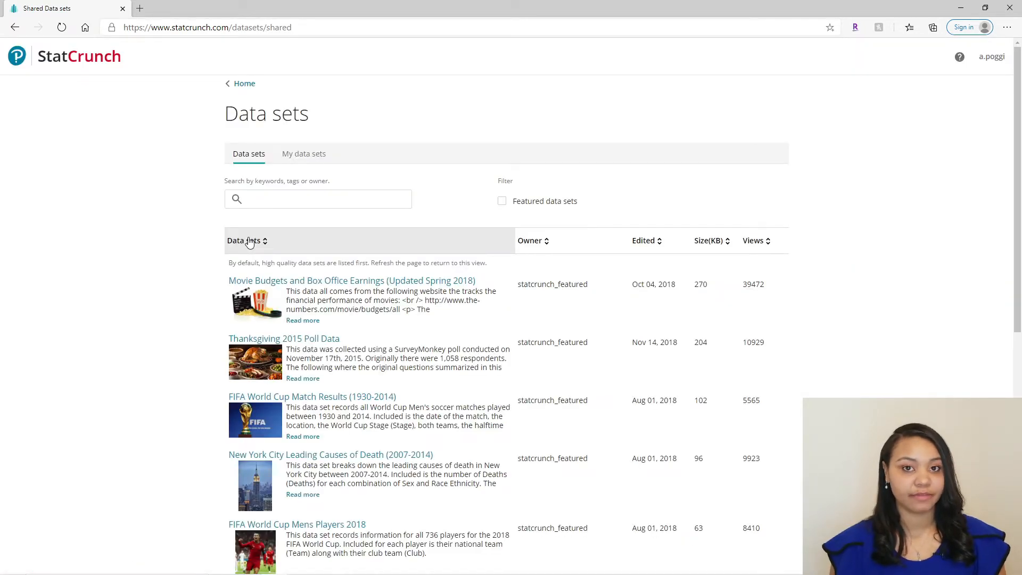
pyautogui.click(282, 201)
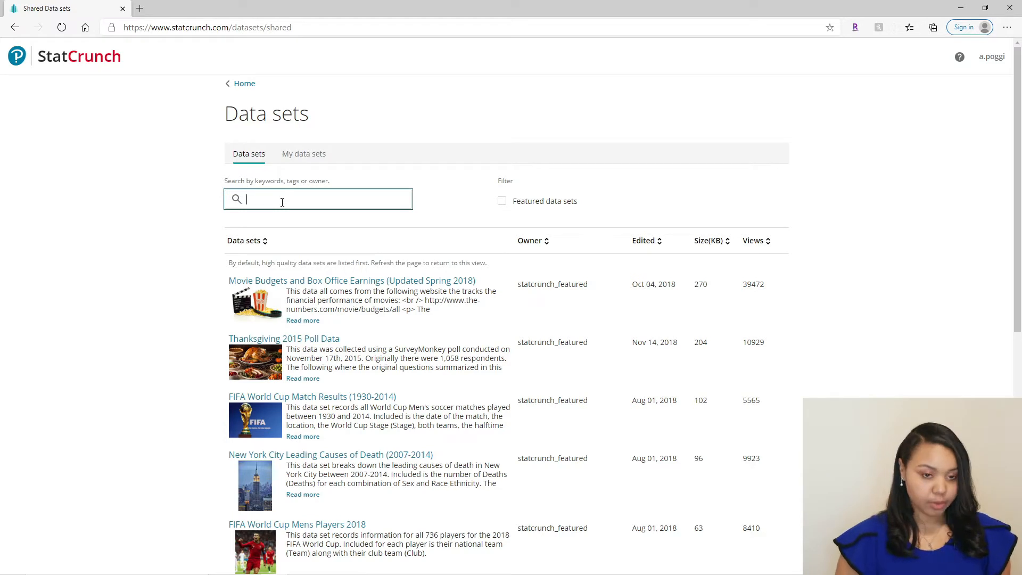
pyautogui.write('us cities and demographics')
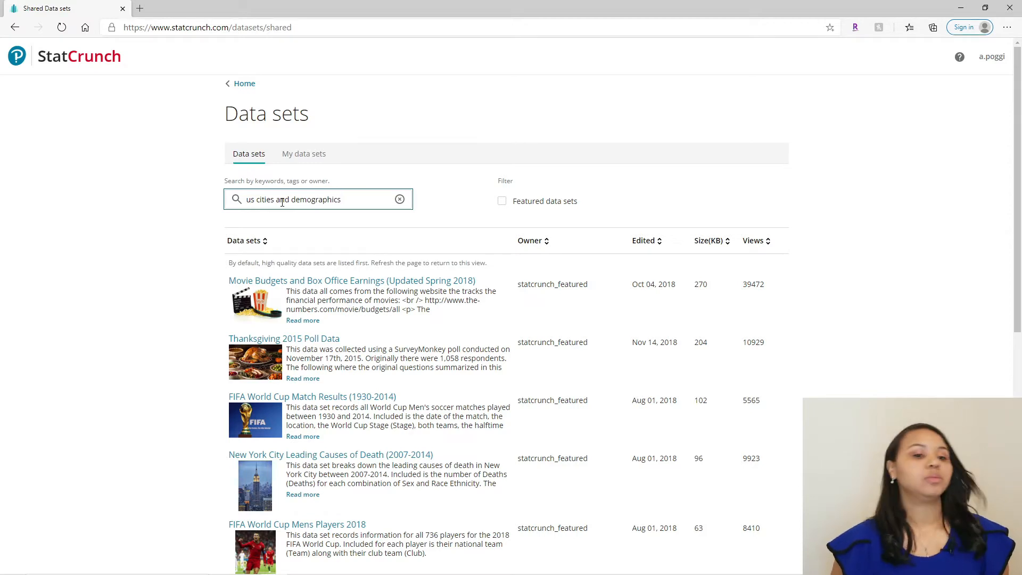
pyautogui.press('Return')
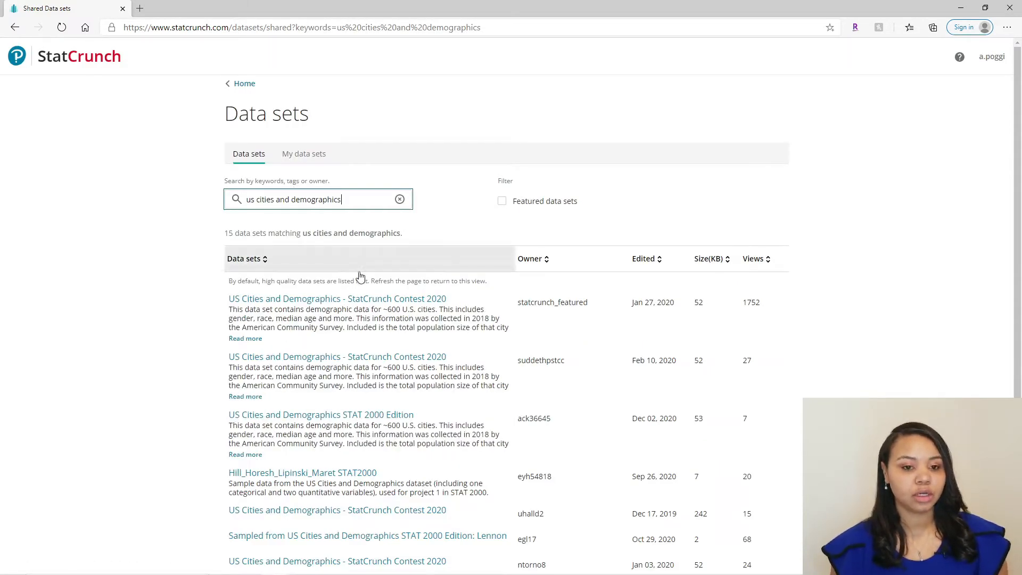
pyautogui.click(399, 302)
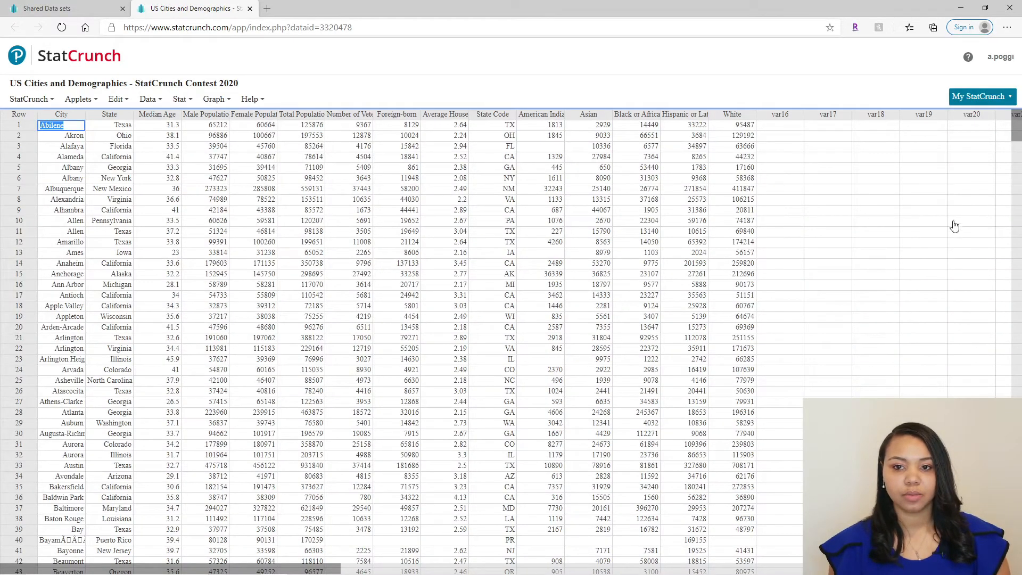
# - Widen the Number of Veterans and Average Household Size columns to show their full headings
pyautogui.scroll(-2, 1001, 168)
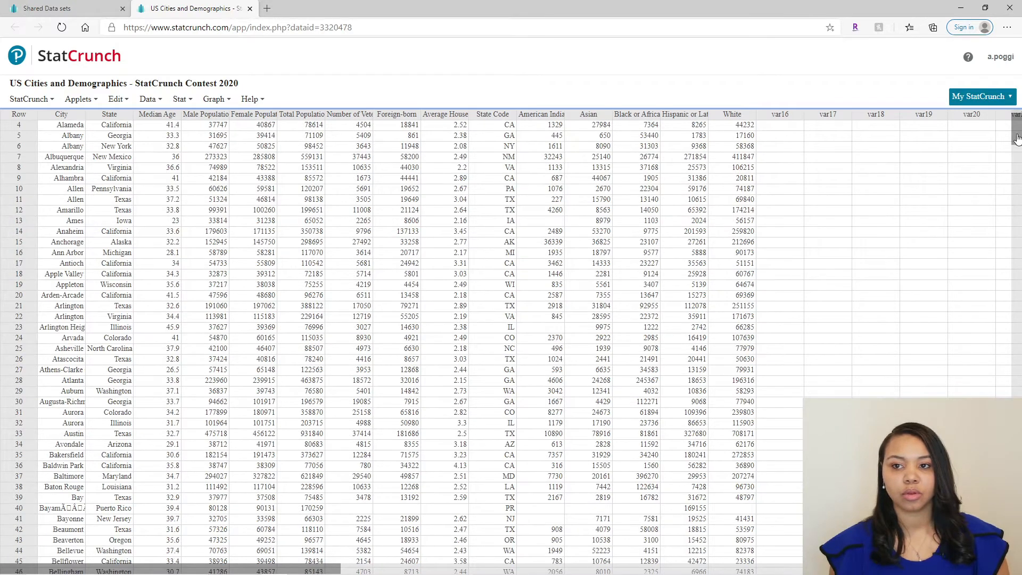
pyautogui.scroll(2, 456, 253)
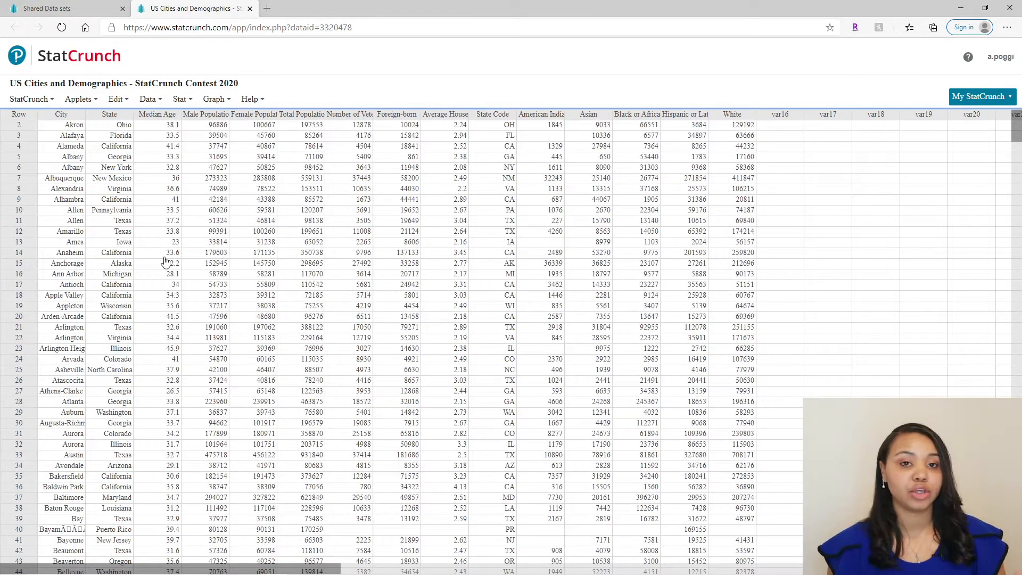
pyautogui.scroll(1, 166, 261)
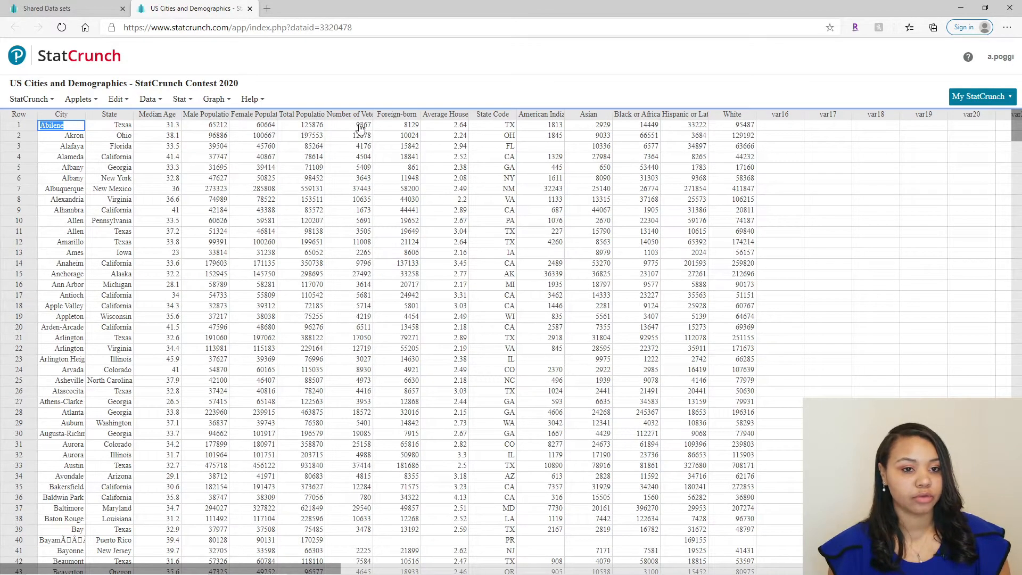
pyautogui.moveTo(374, 114); pyautogui.dragTo(389, 114)
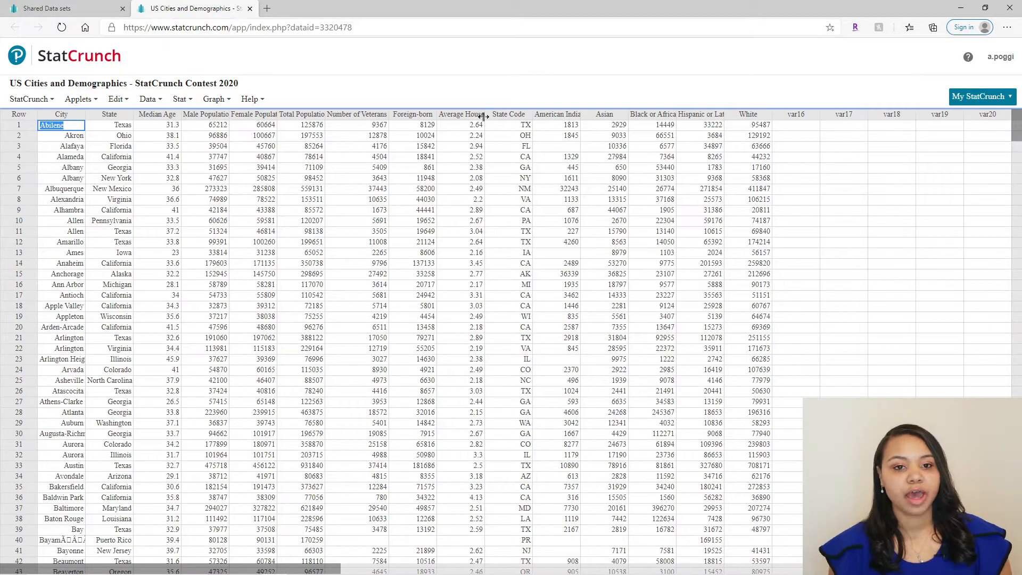
pyautogui.moveTo(485, 115); pyautogui.dragTo(515, 123)
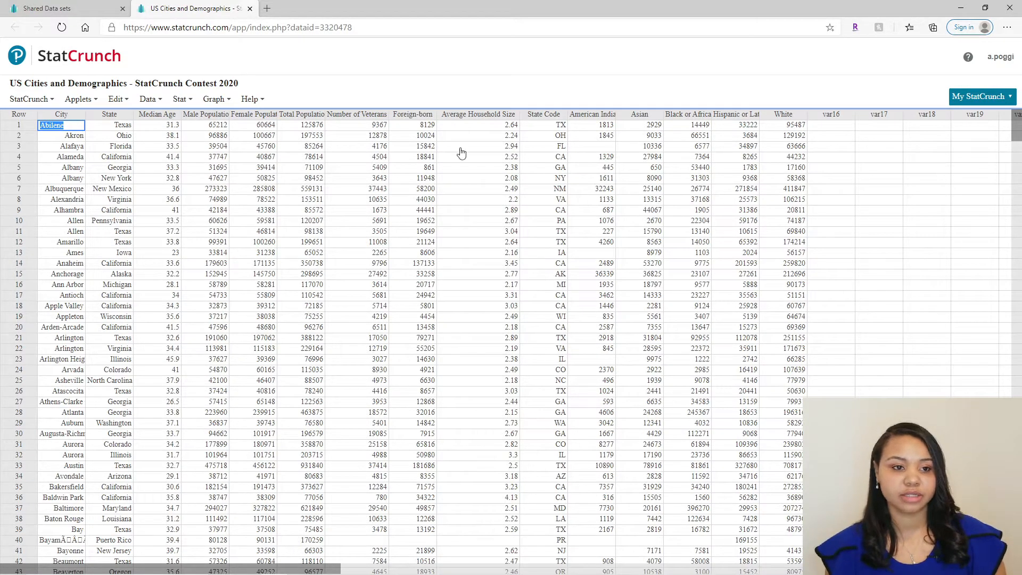
pyautogui.click(73, 140)
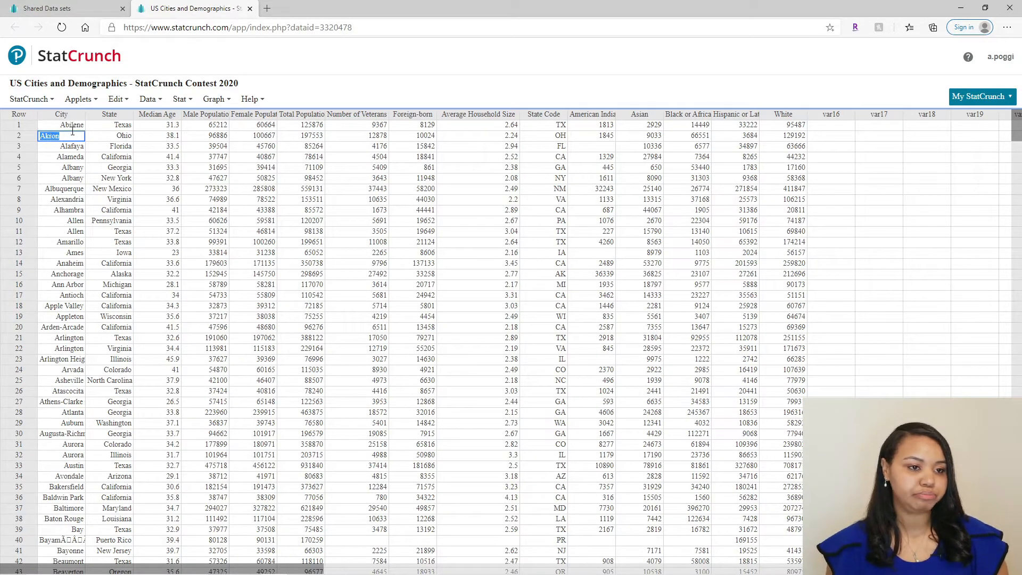
pyautogui.scroll(-3, 535, 274)
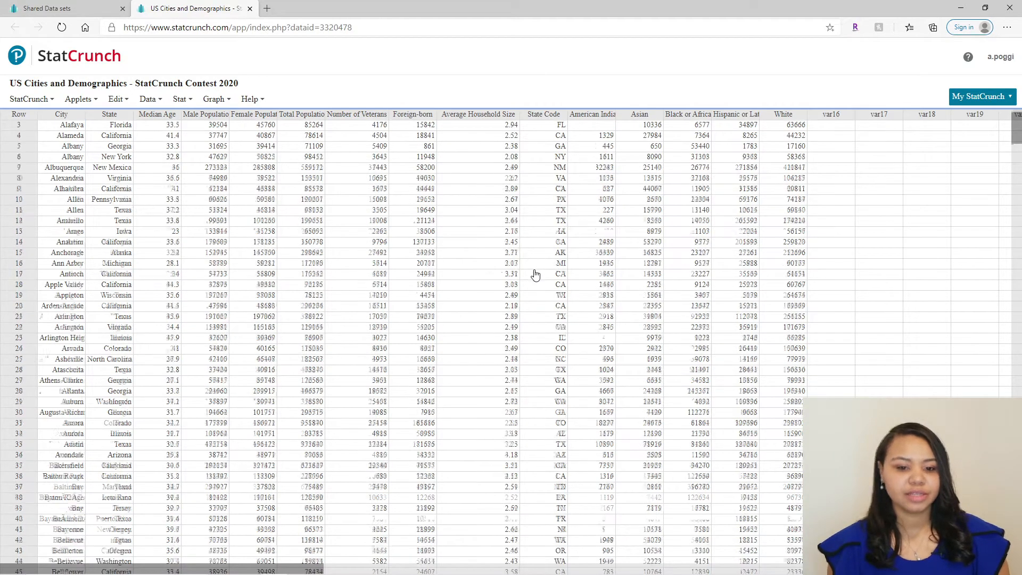
pyautogui.scroll(-5, 480, 277)
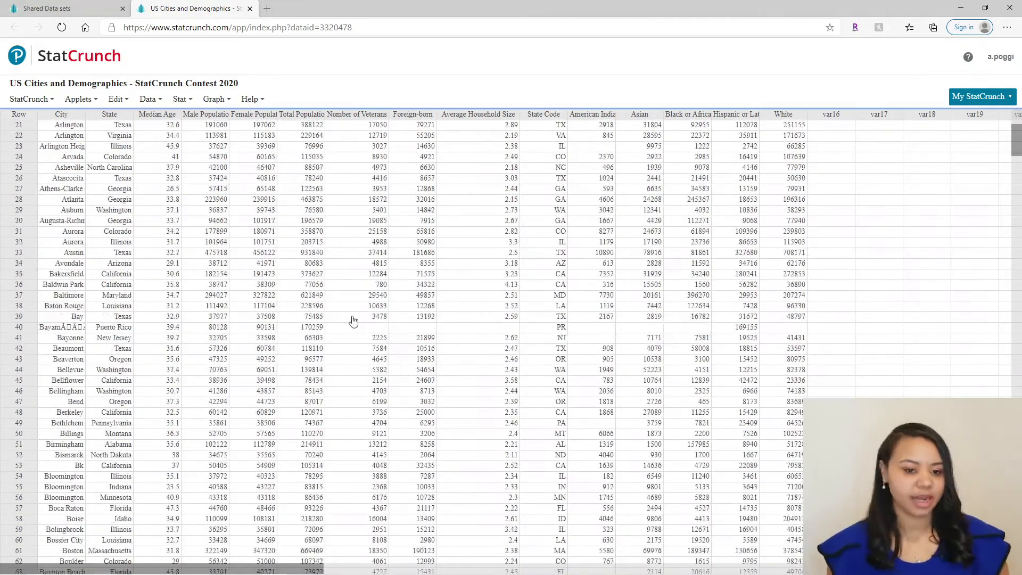
pyautogui.scroll(-4, 341, 331)
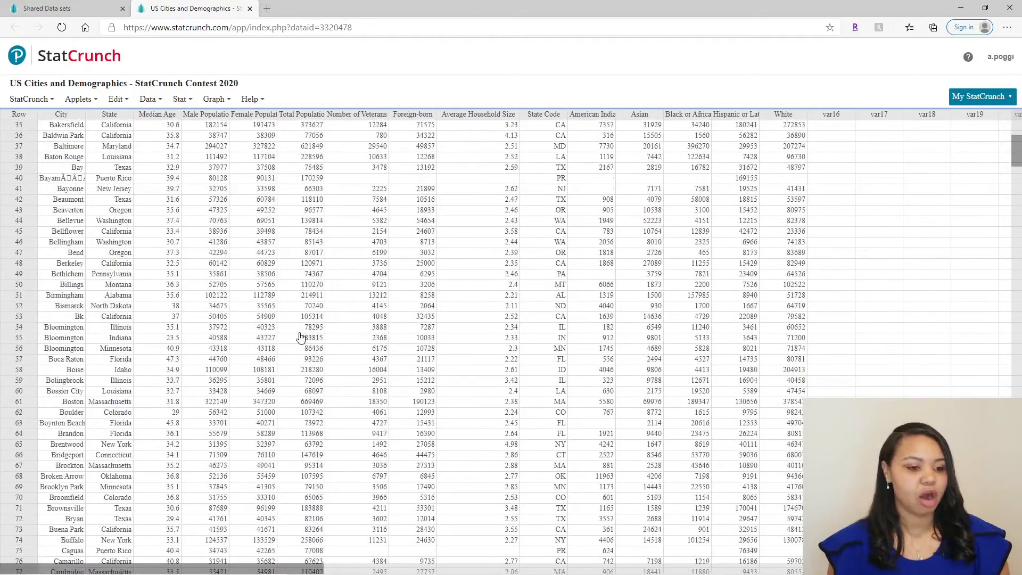
pyautogui.scroll(-5, 301, 337)
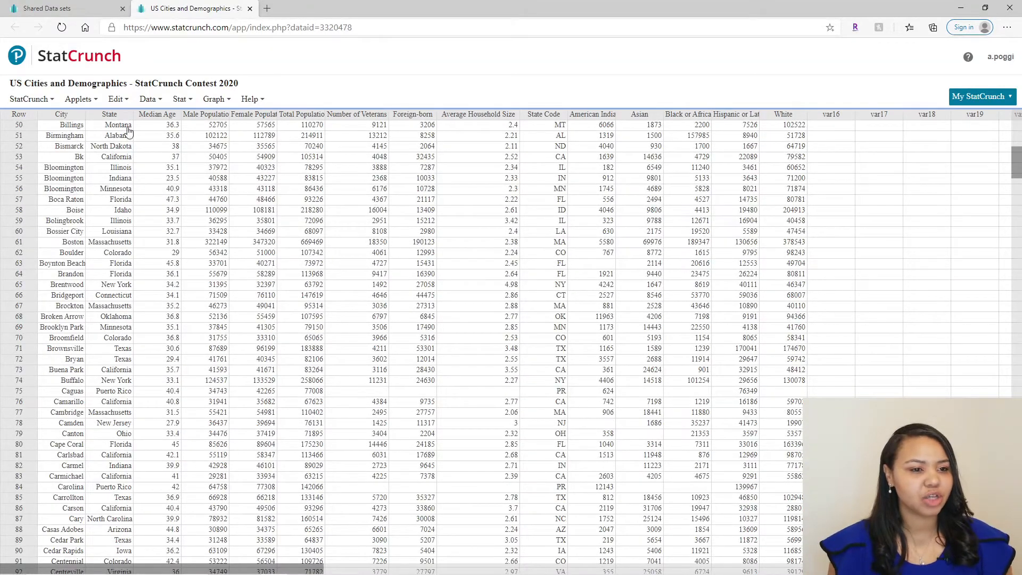
# - Start summary statistics for columns, choosing Female Population as the column and State as the grouping variable
pyautogui.click(157, 104)
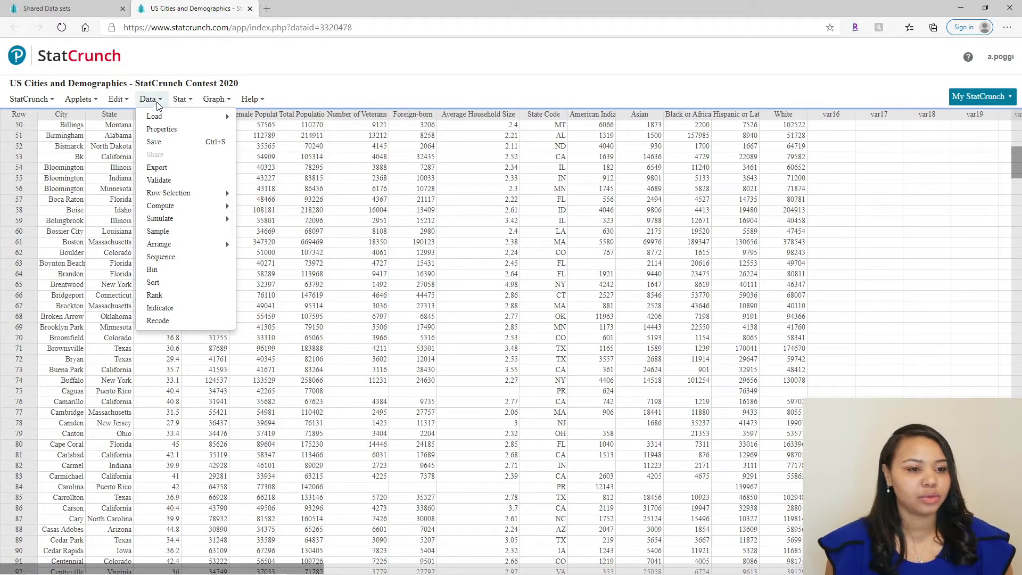
pyautogui.click(183, 102)
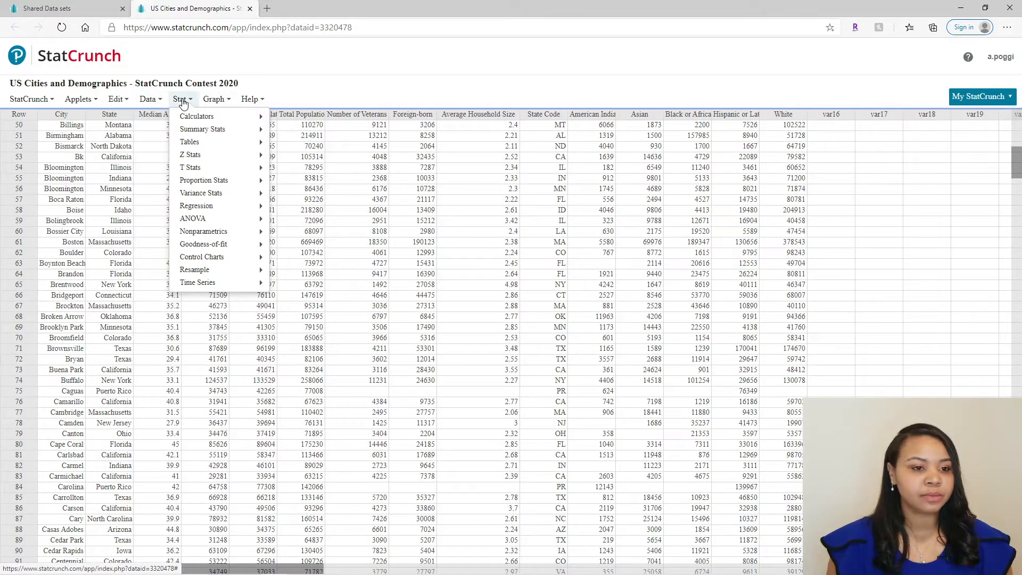
pyautogui.moveTo(184, 131)
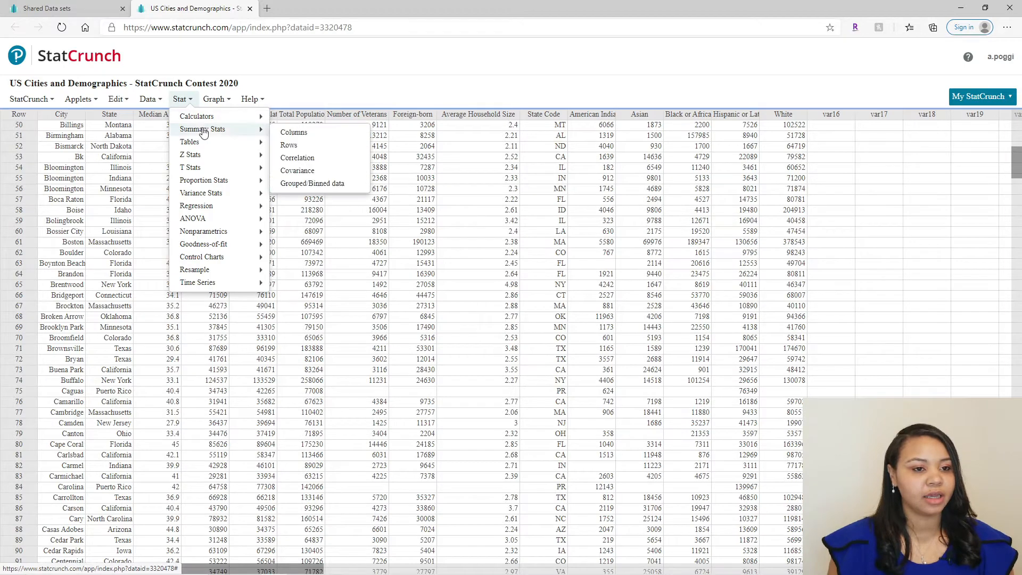
pyautogui.click(307, 136)
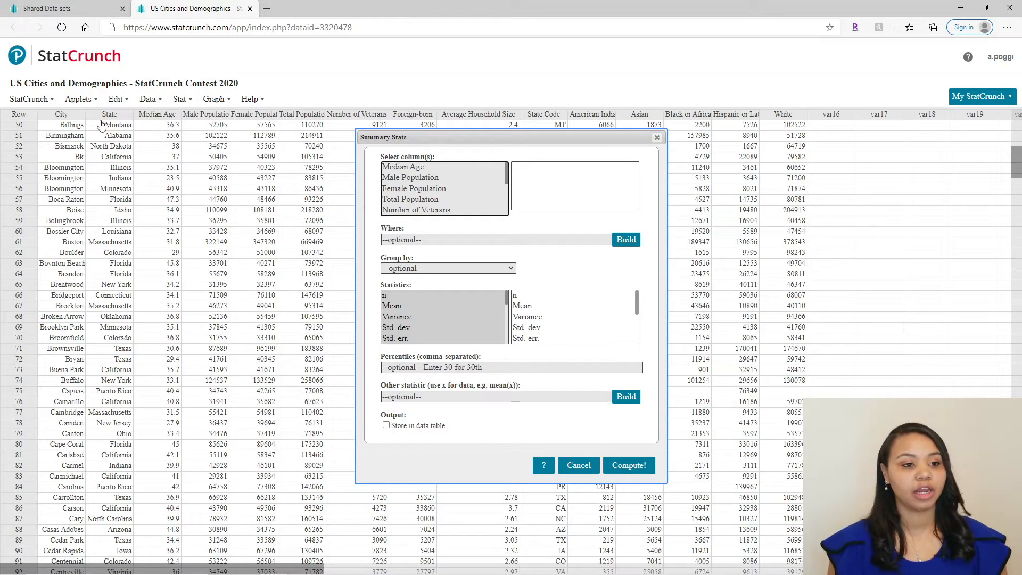
pyautogui.click(416, 190)
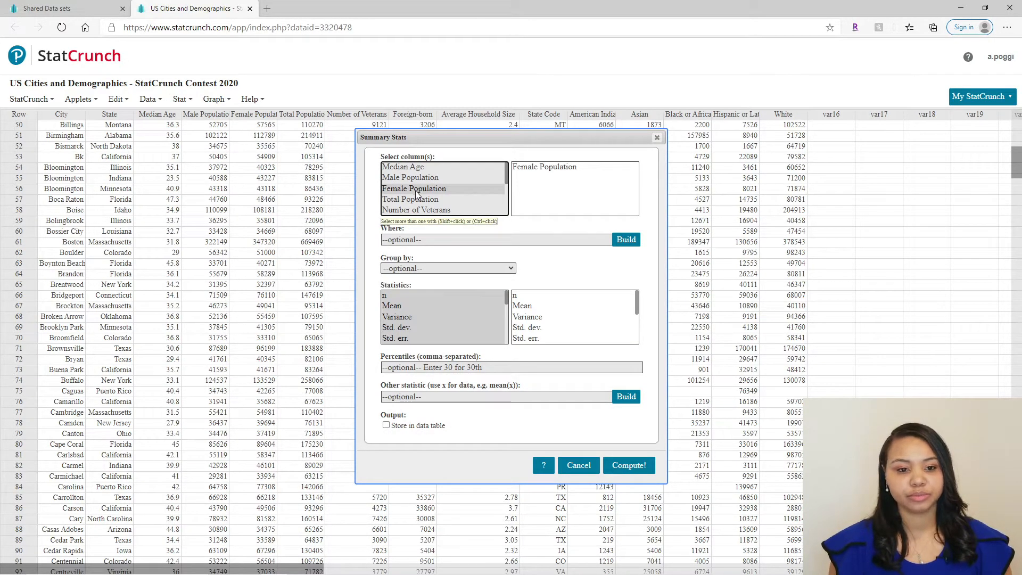
pyautogui.click(515, 271)
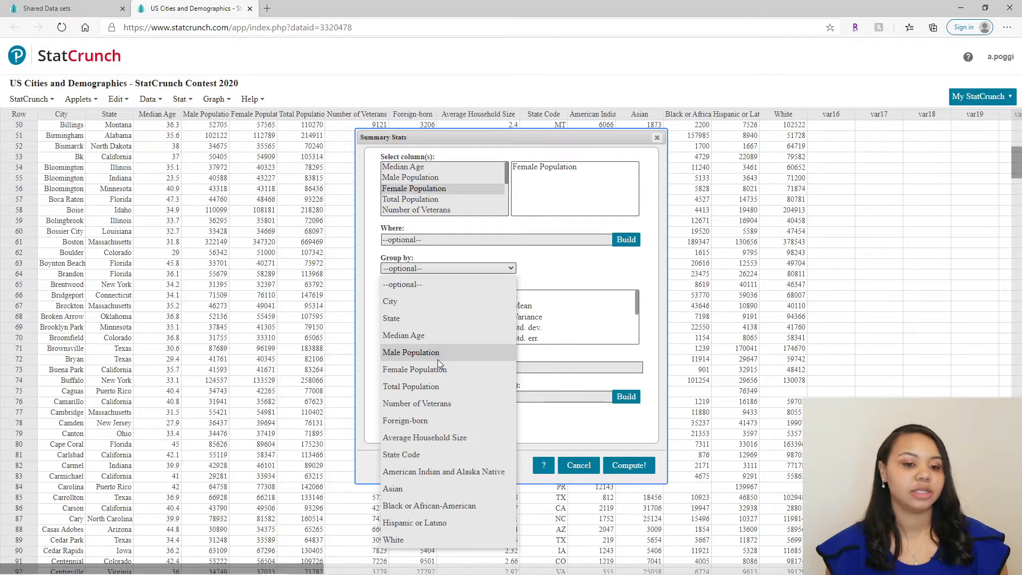
pyautogui.click(397, 318)
# - Try choosing n and Mean in turn as the single statistic to compute
pyautogui.click(436, 305)
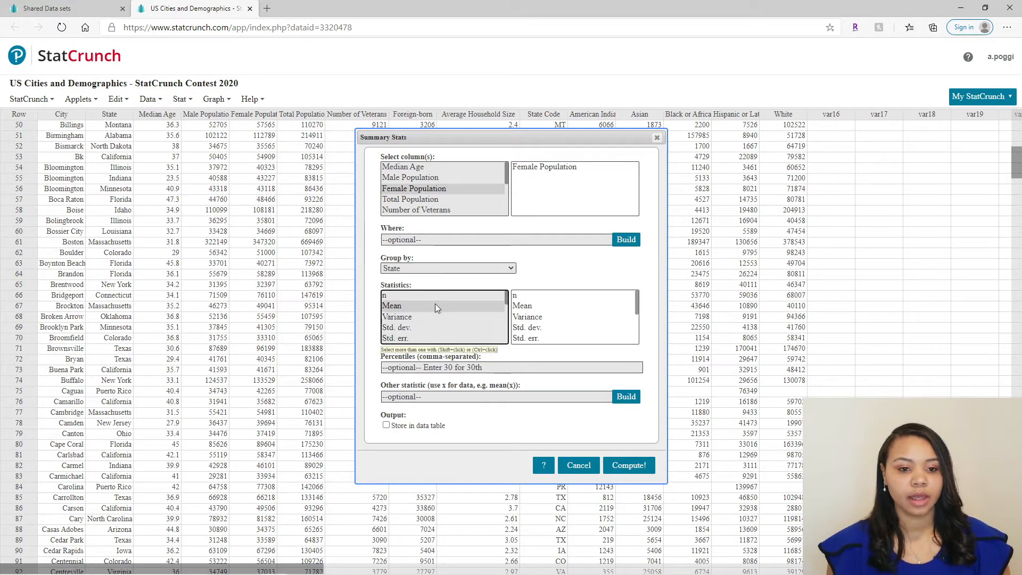
pyautogui.click(417, 298)
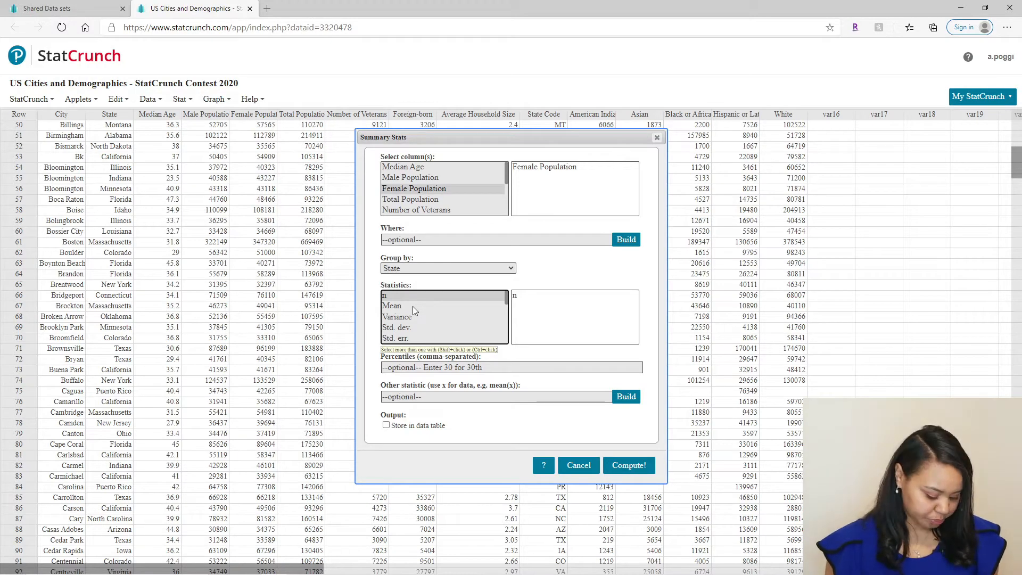
pyautogui.click(413, 306)
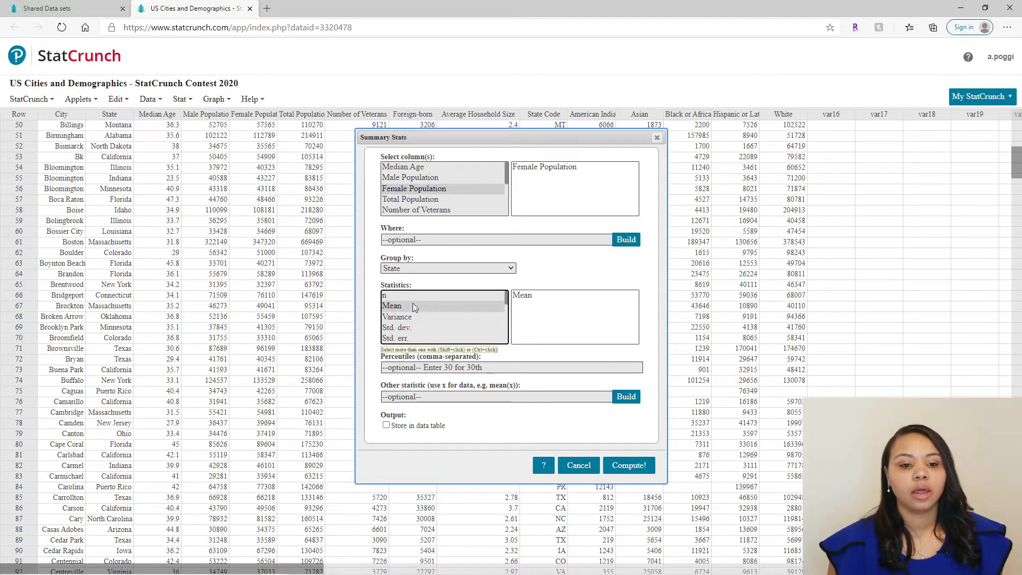
pyautogui.click(413, 298)
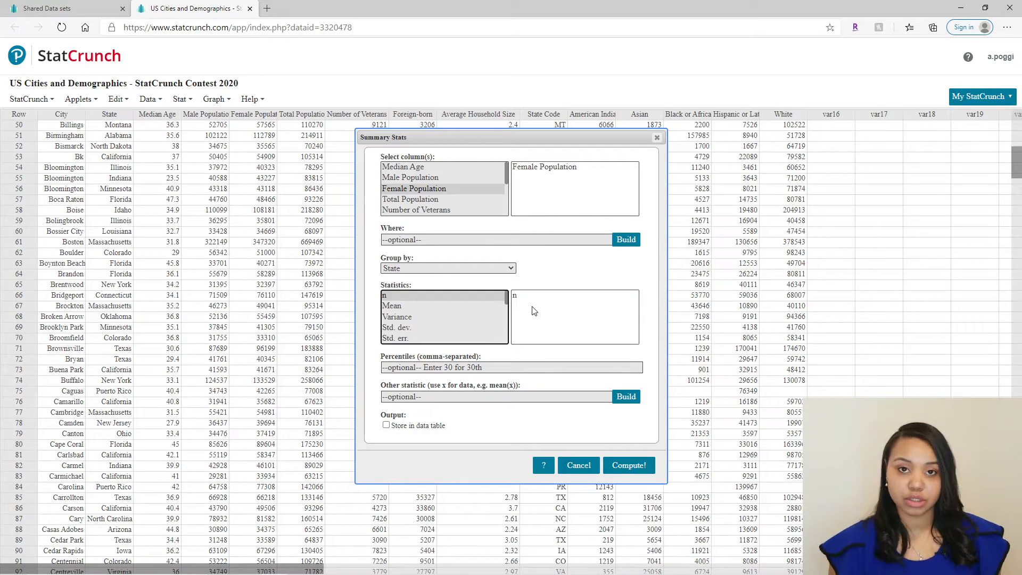
pyautogui.click(429, 307)
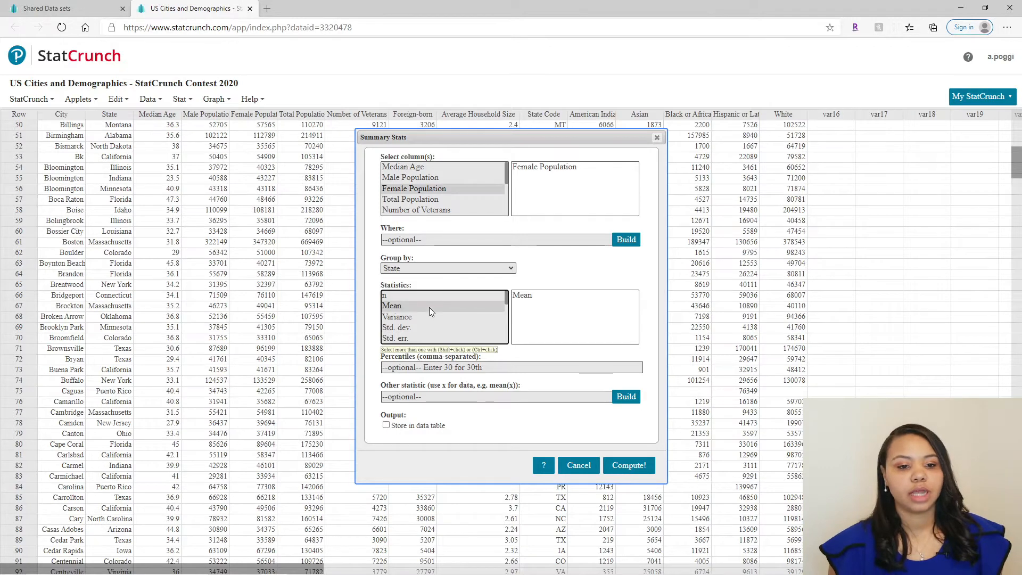
pyautogui.click(430, 299)
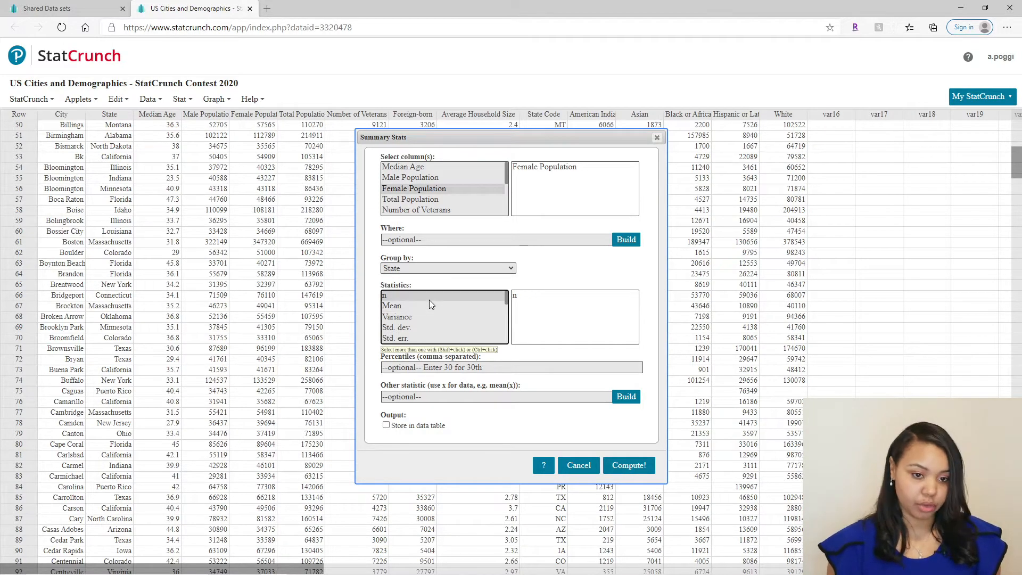
# - Select every available statistic at once, and replace that selection with Std. dev. alone
pyautogui.hotkey('ctrl', 'a')
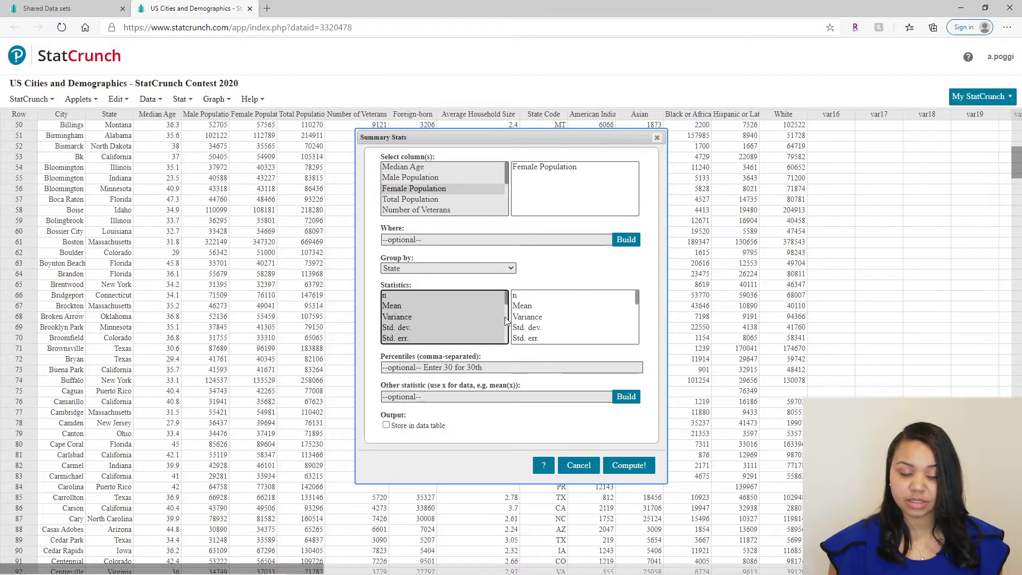
pyautogui.scroll(-3, 501, 327)
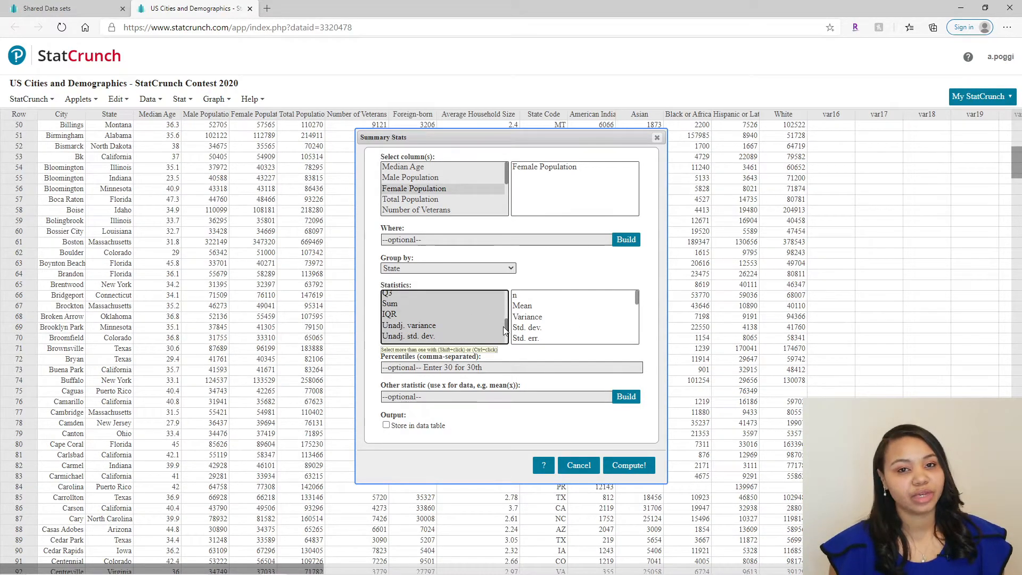
pyautogui.scroll(2, 453, 317)
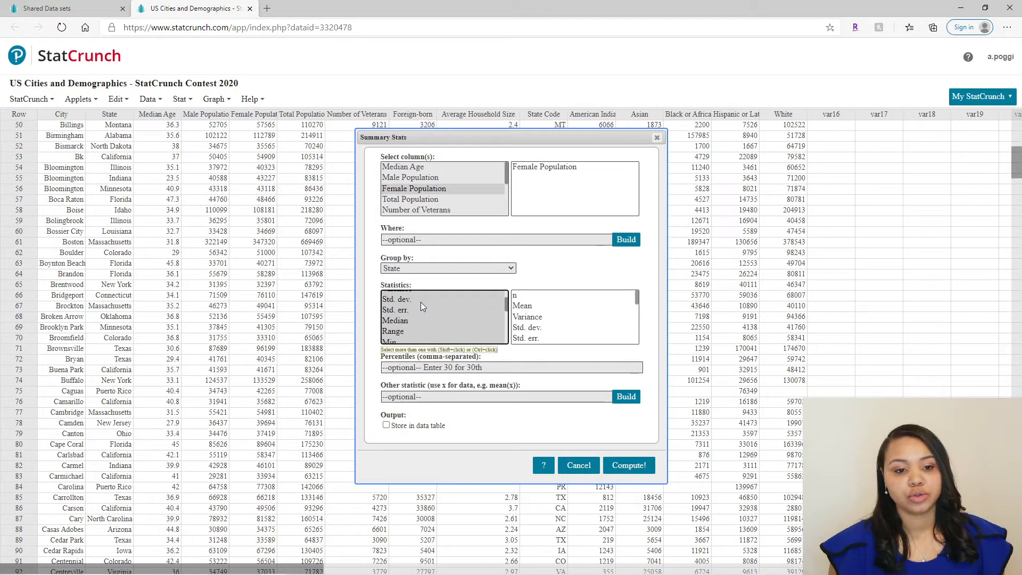
pyautogui.click(420, 300)
pyautogui.scroll(2, 505, 305)
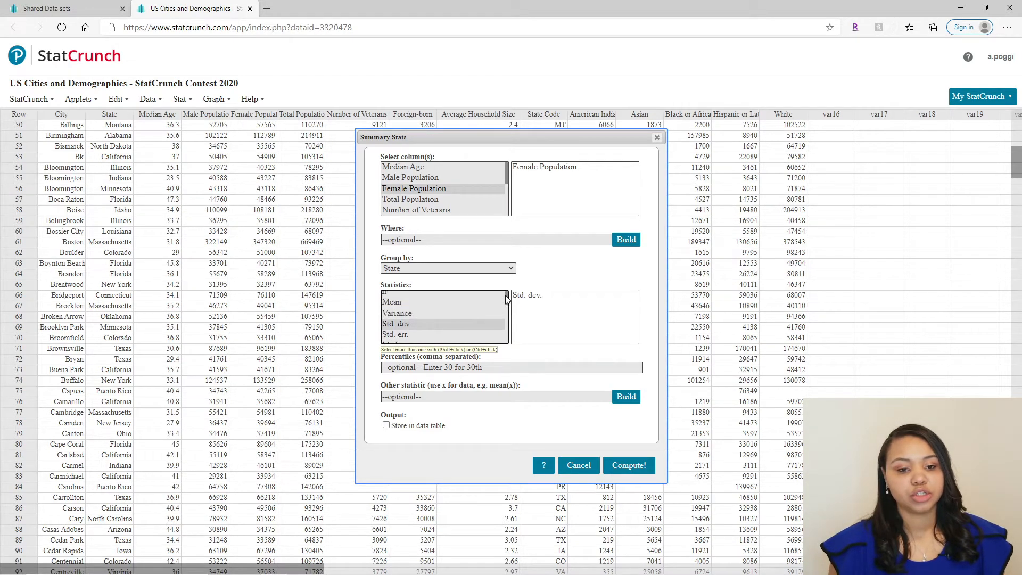
# - Replace the current statistics selection with n, Mean, Variance and Std. dev
pyautogui.click(474, 295)
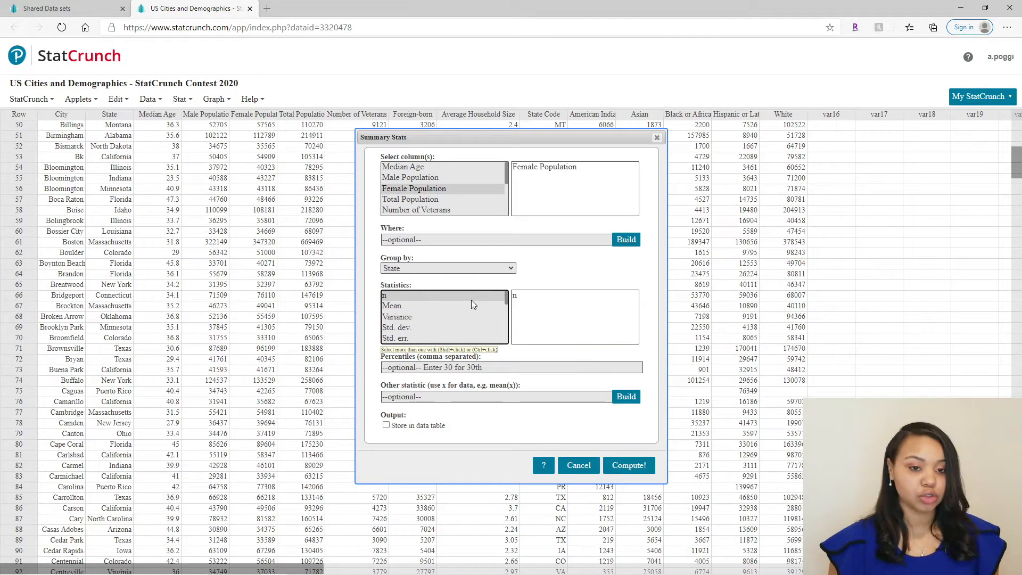
pyautogui.keyDown('ctrl'); pyautogui.click(433, 306); pyautogui.keyUp('ctrl')
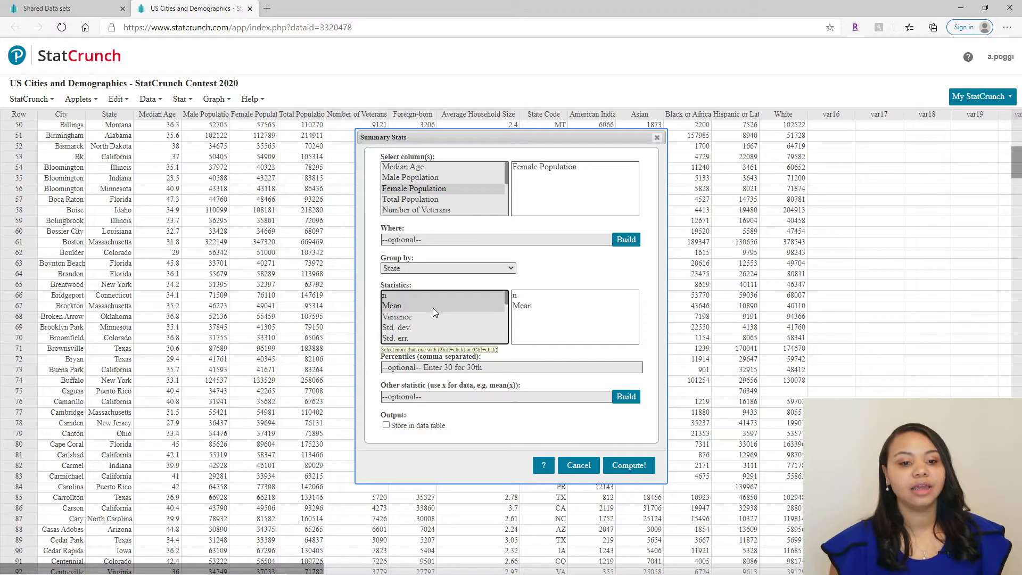
pyautogui.keyDown('ctrl'); pyautogui.click(426, 317); pyautogui.keyUp('ctrl')
pyautogui.keyDown('ctrl'); pyautogui.click(420, 328); pyautogui.keyUp('ctrl')
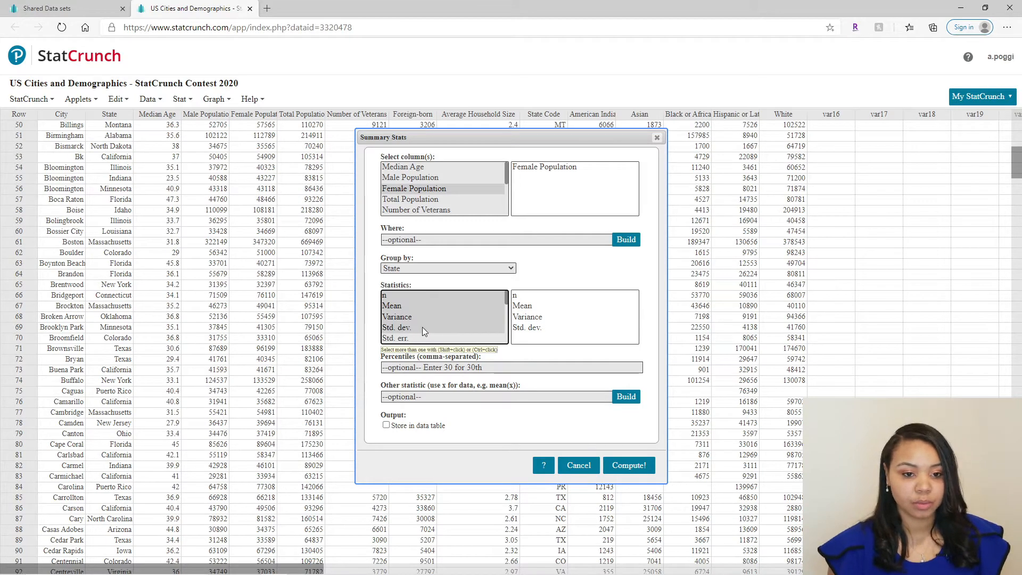
# - Add Median, Range, Min and Max to the selected statistics, leaving out Std. err
pyautogui.scroll(-2, 422, 325)
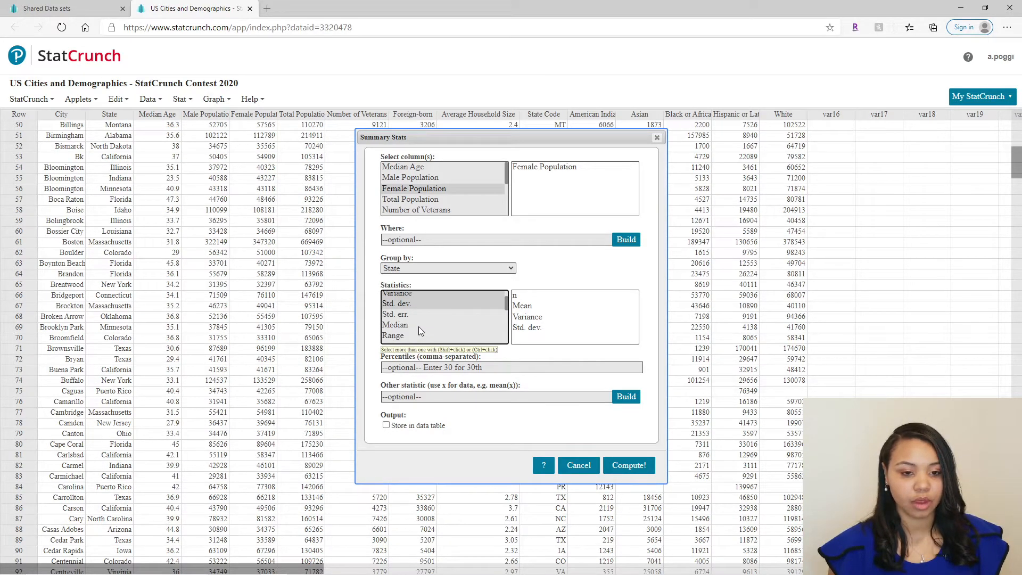
pyautogui.keyDown('ctrl'); pyautogui.click(419, 326); pyautogui.keyUp('ctrl')
pyautogui.keyDown('ctrl'); pyautogui.click(413, 333); pyautogui.keyUp('ctrl')
pyautogui.scroll(-1, 416, 331)
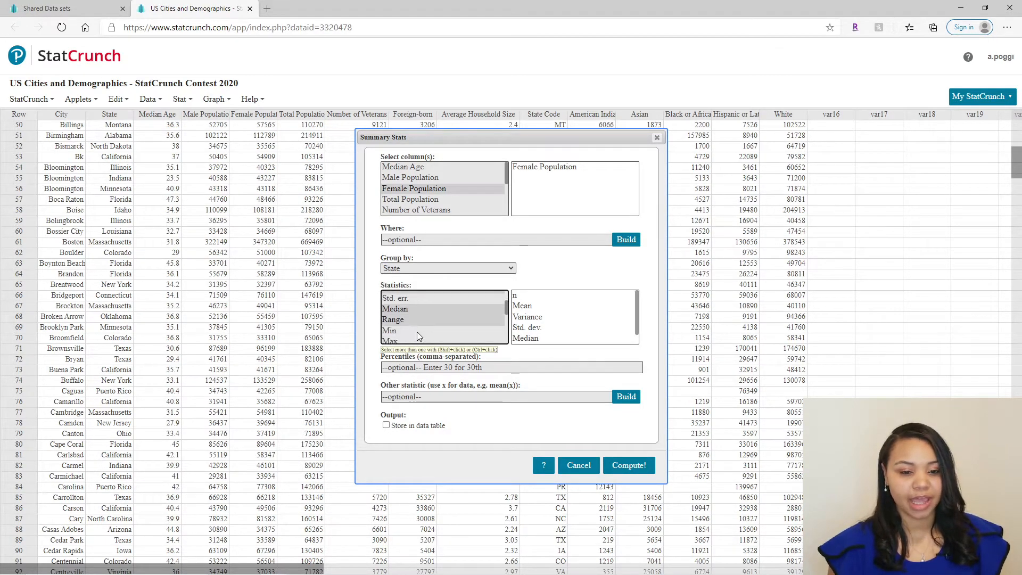
pyautogui.keyDown('ctrl'); pyautogui.click(402, 331); pyautogui.keyUp('ctrl')
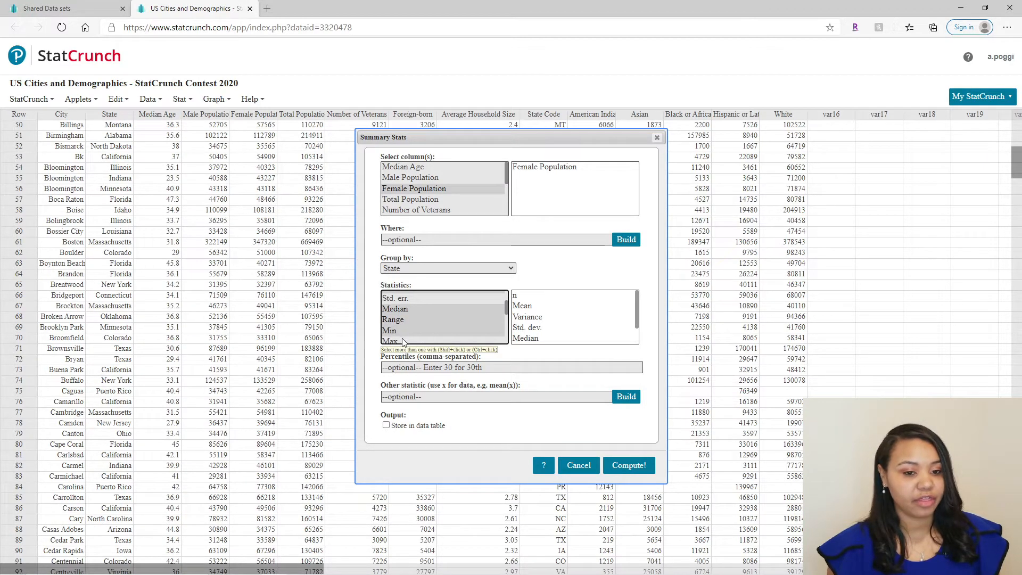
pyautogui.keyDown('ctrl'); pyautogui.click(402, 336); pyautogui.keyUp('ctrl')
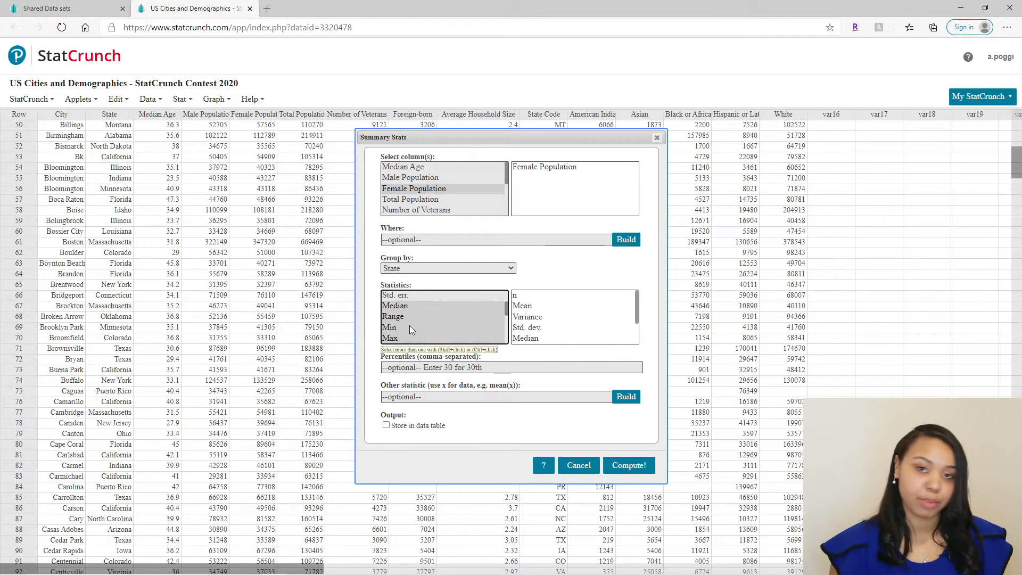
# - Add Q1, Q3, Sum and IQR to the selected statistics
pyautogui.scroll(-2, 410, 325)
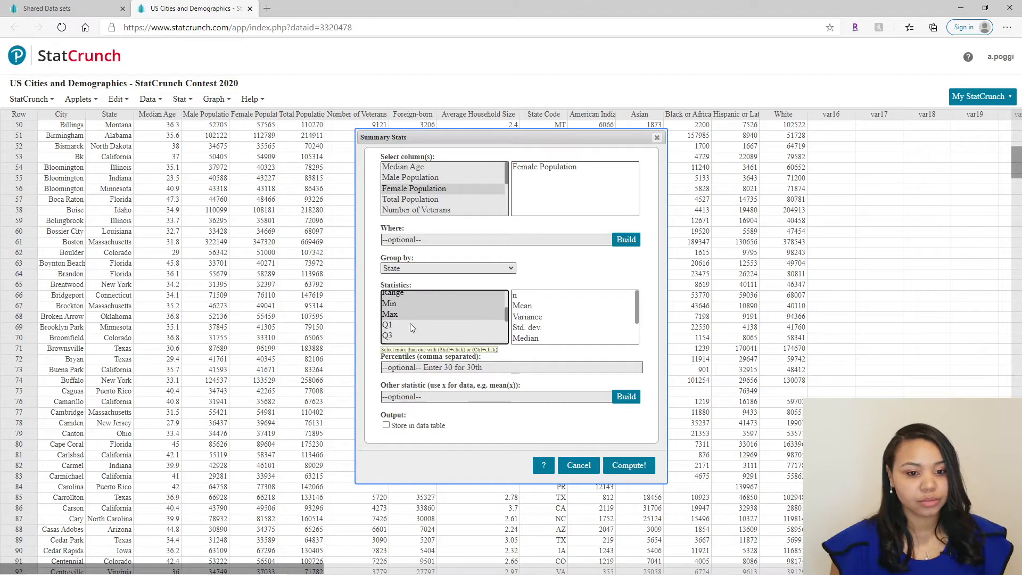
pyautogui.keyDown('ctrl'); pyautogui.click(410, 323); pyautogui.keyUp('ctrl')
pyautogui.keyDown('ctrl'); pyautogui.click(408, 334); pyautogui.keyUp('ctrl')
pyautogui.scroll(-3, 411, 324)
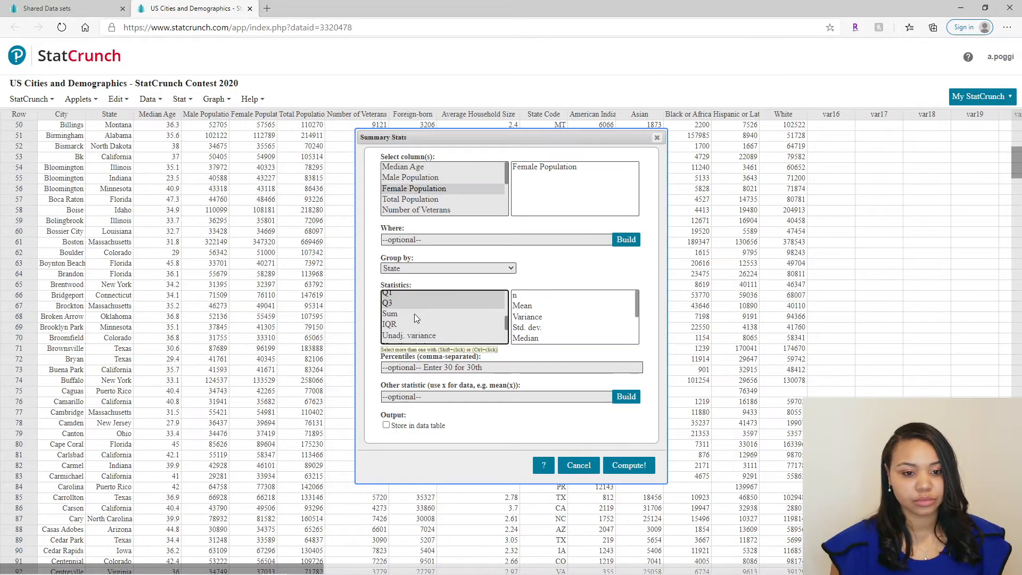
pyautogui.keyDown('ctrl'); pyautogui.click(414, 314); pyautogui.keyUp('ctrl')
pyautogui.keyDown('ctrl'); pyautogui.click(410, 324); pyautogui.keyUp('ctrl')
# - Add Skewness, Kurtosis and Mode to the selected statistics, skipping the unadjusted measures and Coef. of var
pyautogui.scroll(-3, 411, 326)
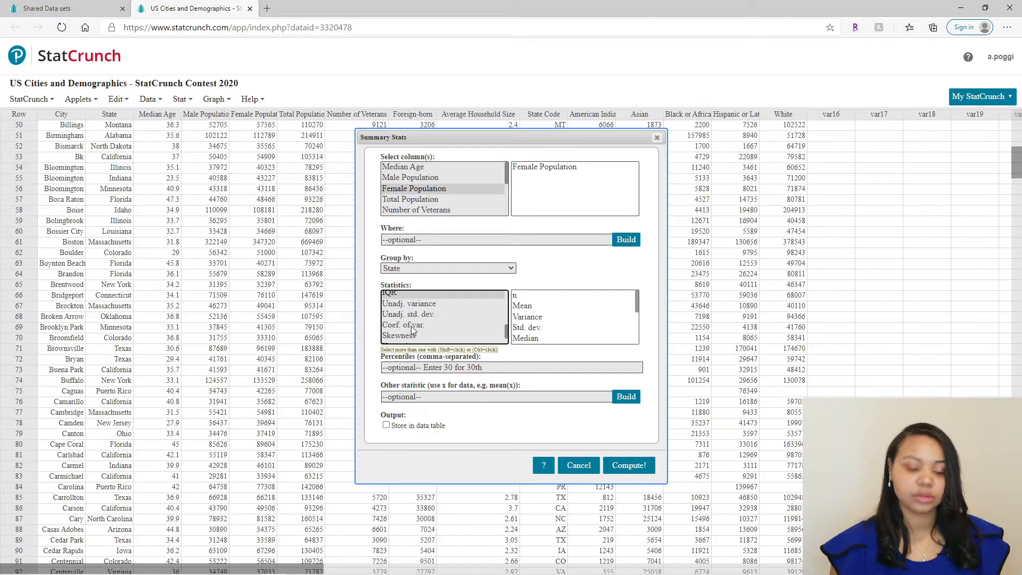
pyautogui.scroll(-1, 411, 325)
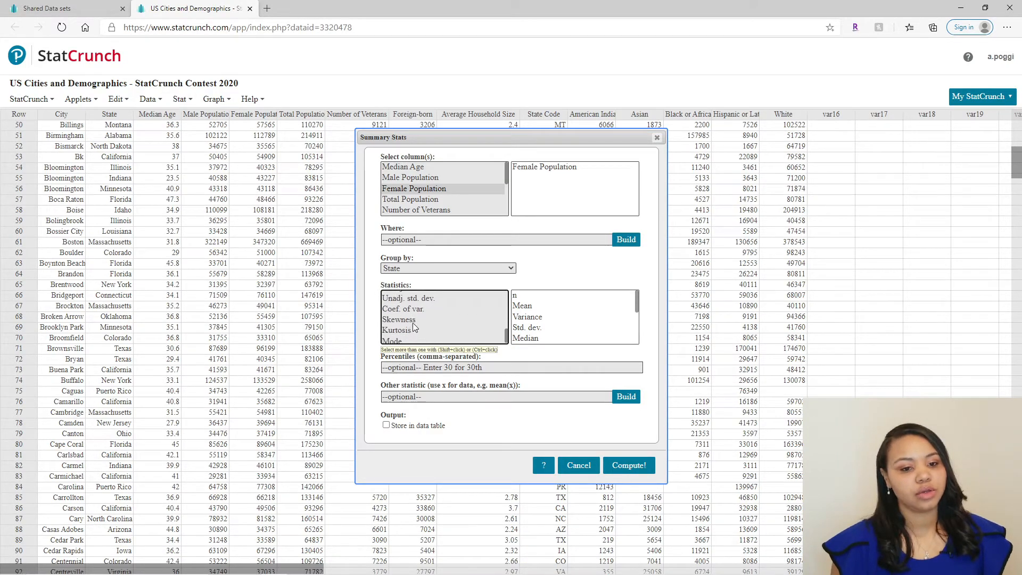
pyautogui.click(412, 323)
pyautogui.keyDown('ctrl'); pyautogui.click(412, 330); pyautogui.keyUp('ctrl')
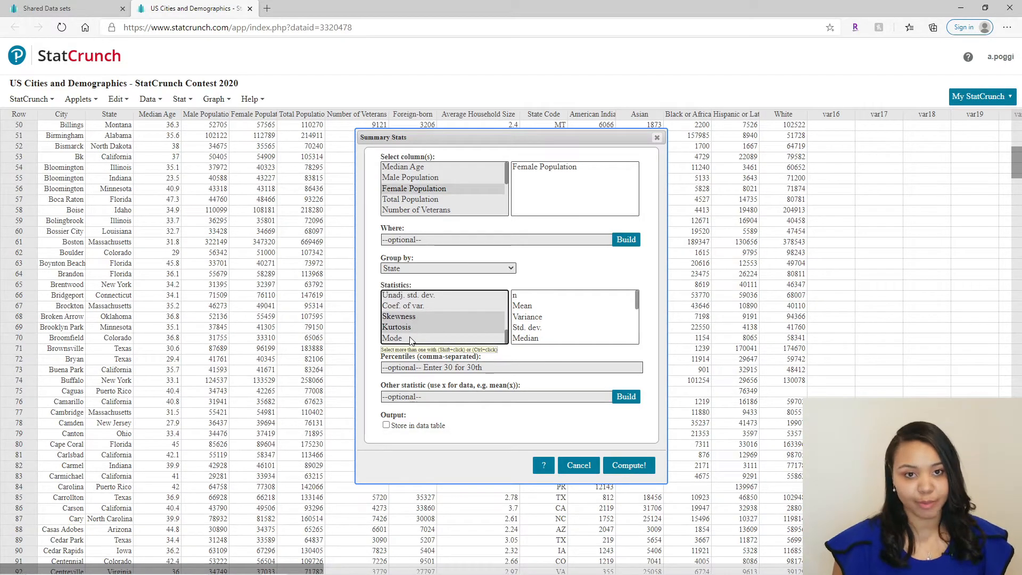
pyautogui.keyDown('ctrl'); pyautogui.click(411, 339); pyautogui.keyUp('ctrl')
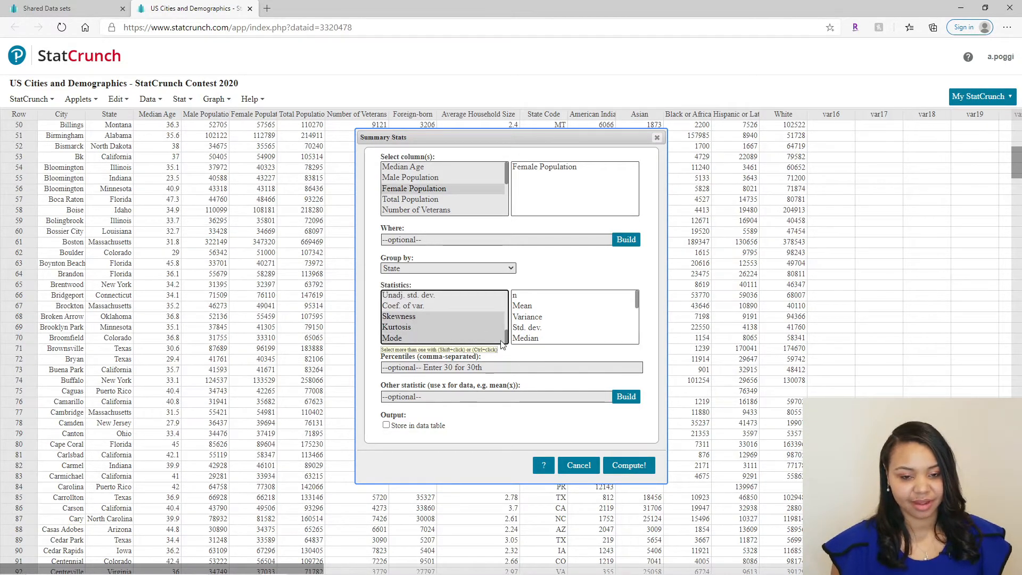
# - Review the chosen statistics, compute the Female Population summary by State, and reposition the results window over the data table
pyautogui.scroll(-1, 540, 323)
pyautogui.scroll(-3, 541, 323)
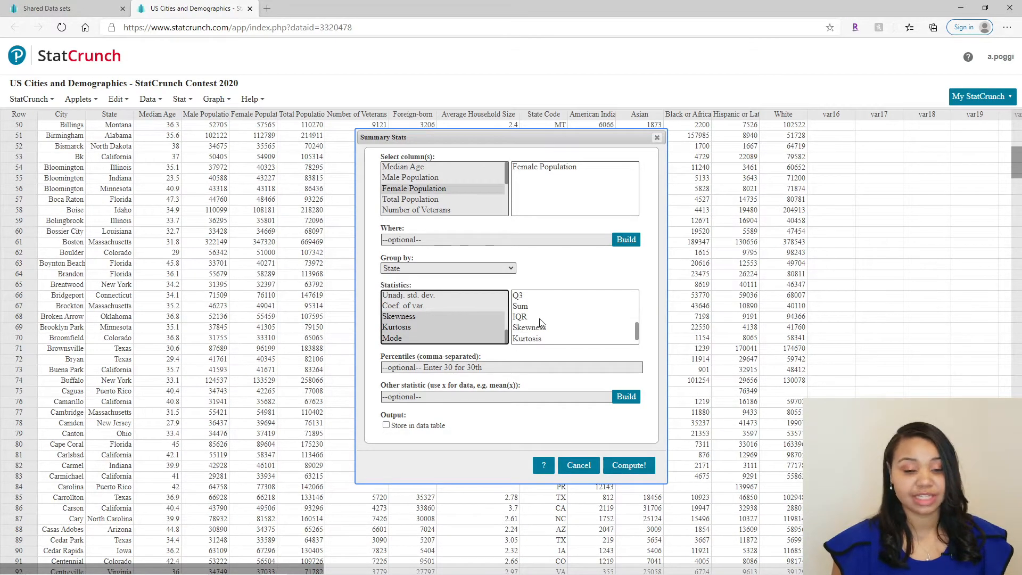
pyautogui.click(618, 466)
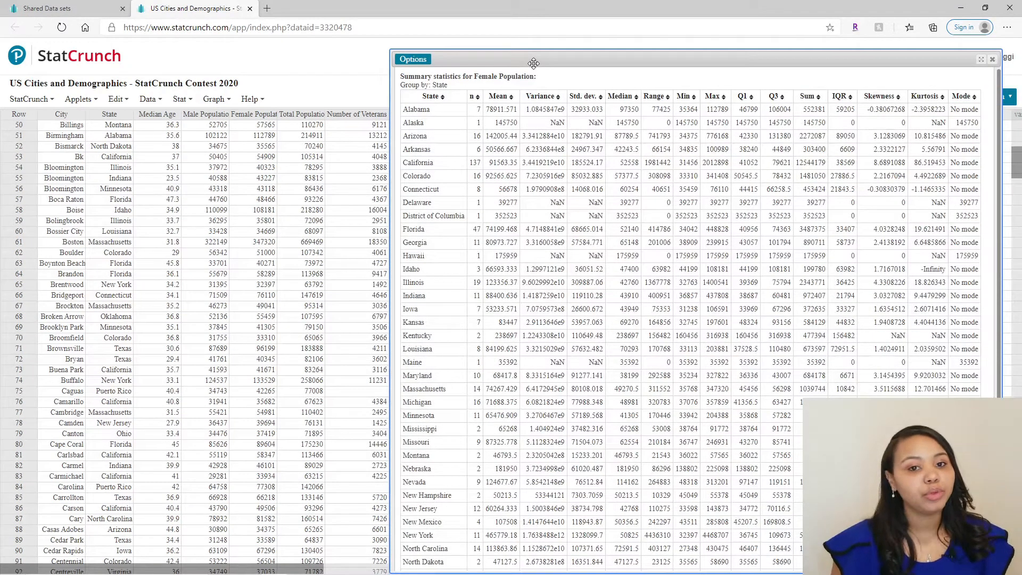
pyautogui.moveTo(534, 64); pyautogui.dragTo(427, 52)
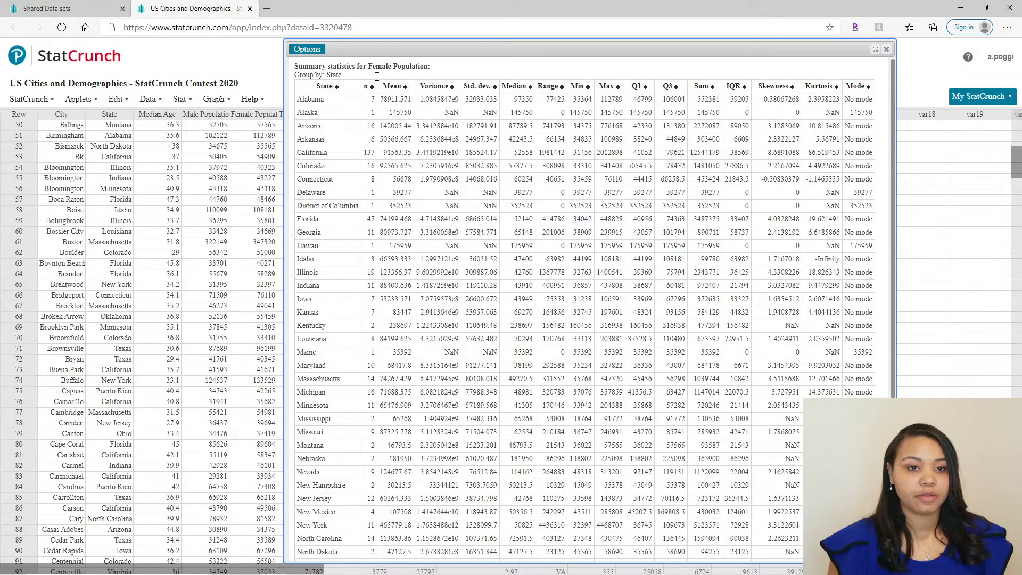
# - Examine the Female Population summary statistics for all states, from the heading through the last row and back
pyautogui.moveTo(372, 67); pyautogui.dragTo(425, 67)
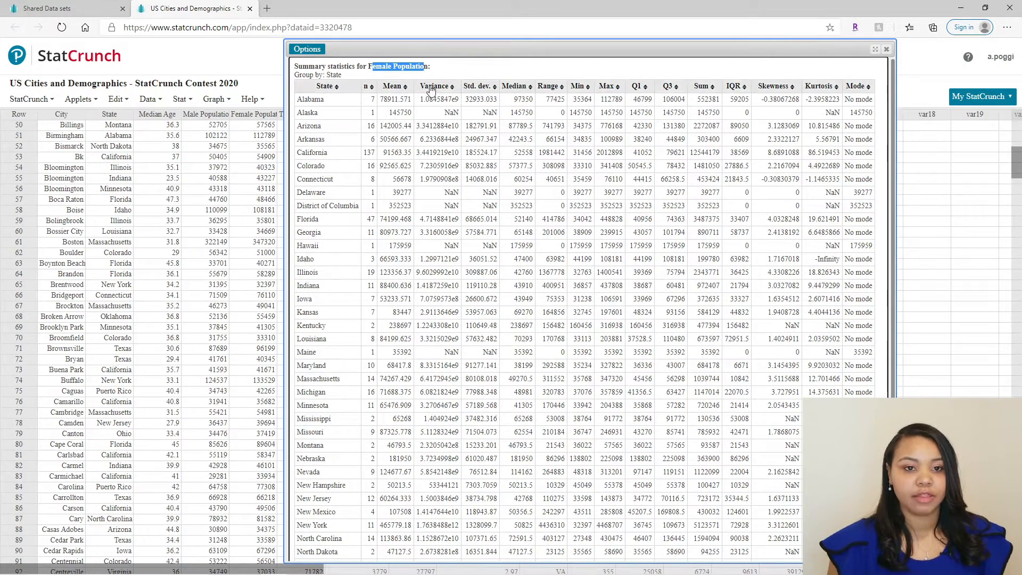
pyautogui.click(407, 66)
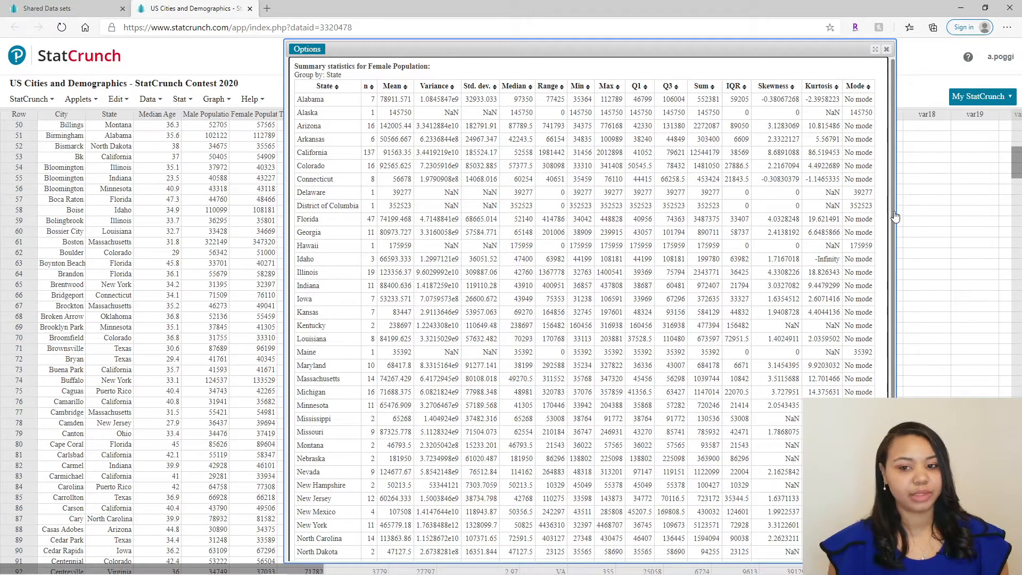
pyautogui.moveTo(895, 220); pyautogui.dragTo(905, 374)
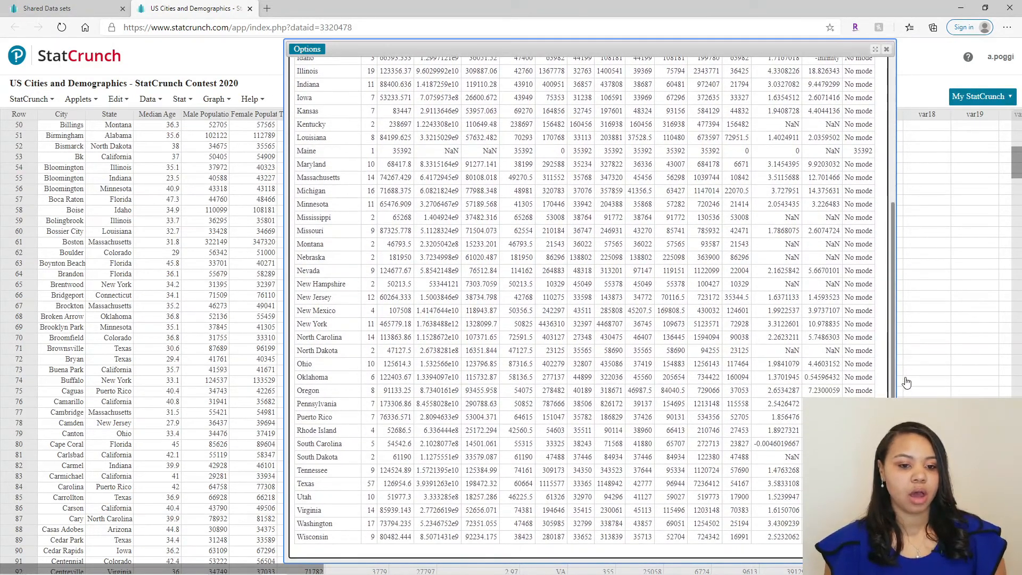
pyautogui.moveTo(907, 382); pyautogui.dragTo(892, 168)
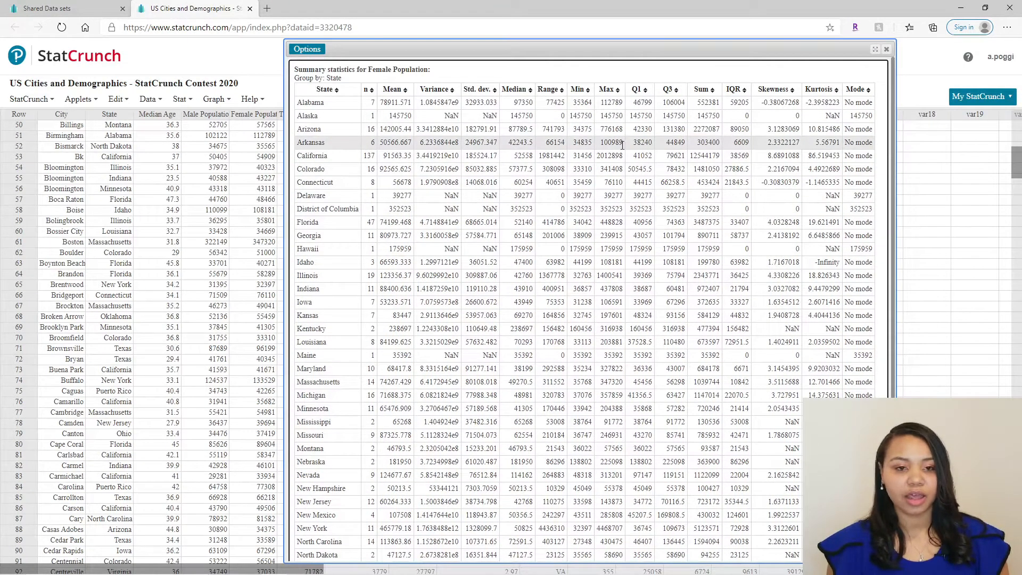
# - Reopen the summary statistics settings for editing and remove the State grouping
pyautogui.click(310, 50)
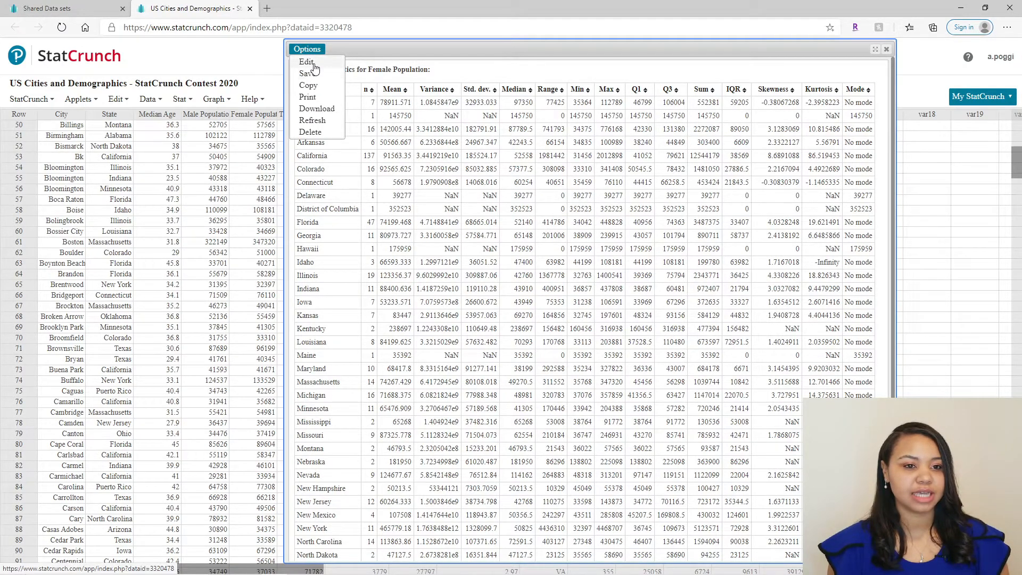
pyautogui.click(314, 64)
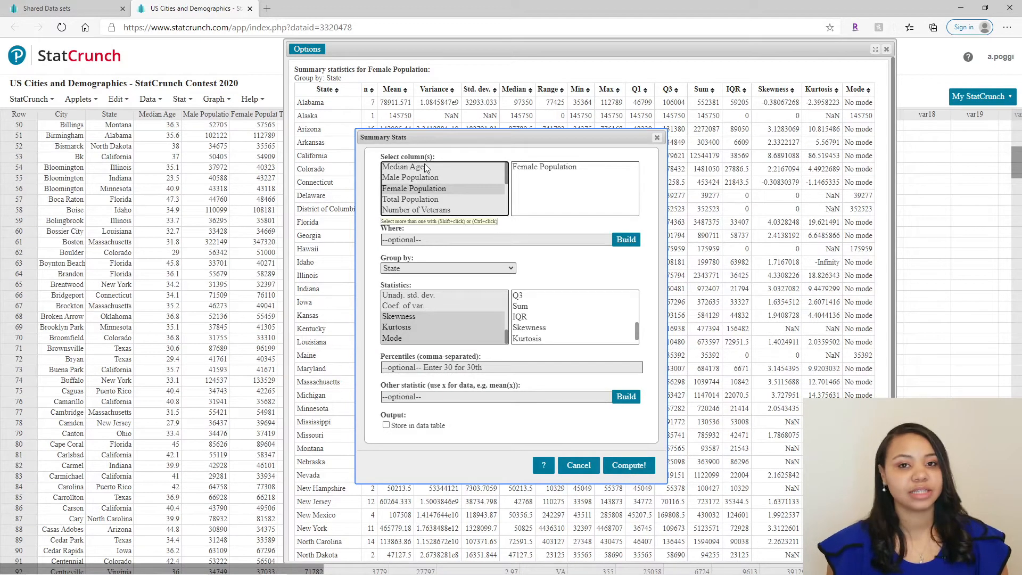
pyautogui.moveTo(428, 137); pyautogui.dragTo(438, 133)
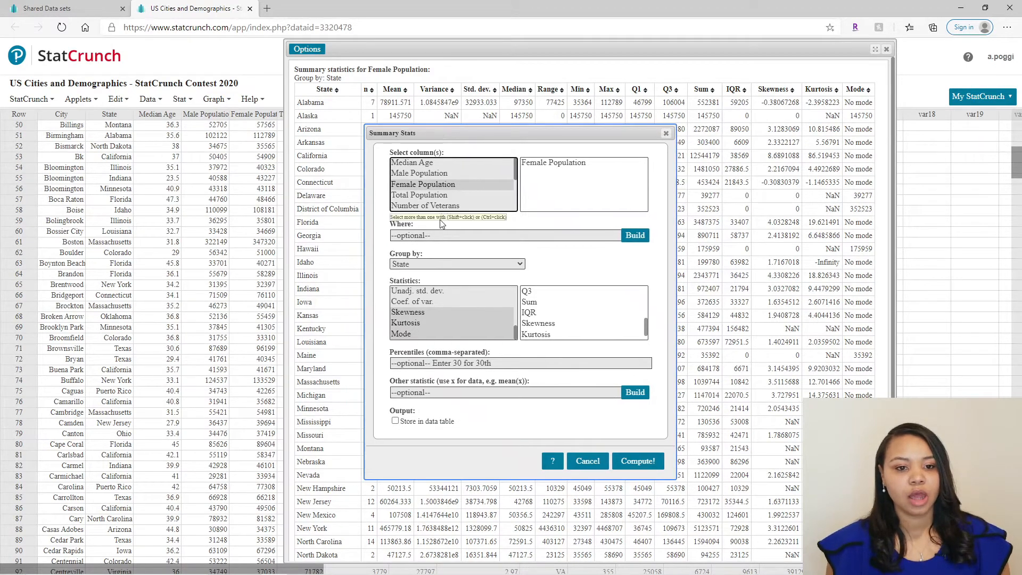
pyautogui.click(518, 266)
pyautogui.click(496, 279)
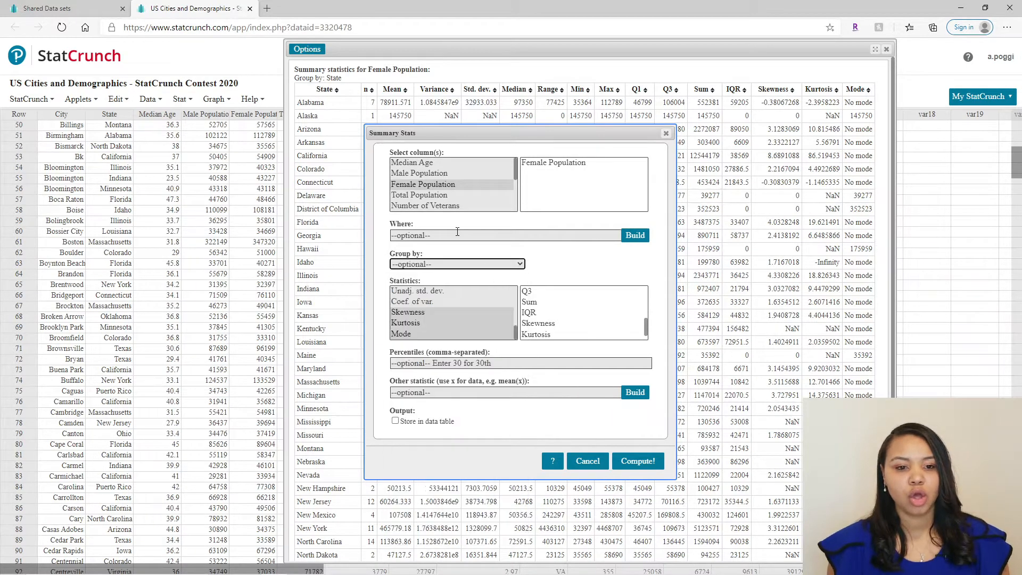
# - Build the Where condition State = "Texas" from the State column and its list of values, and apply it
pyautogui.click(633, 238)
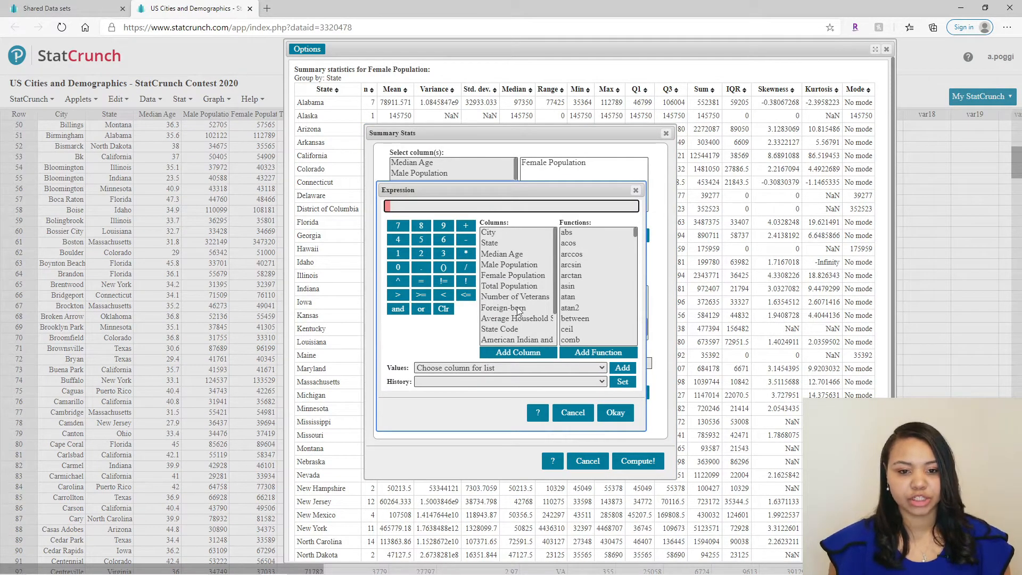
pyautogui.click(494, 244)
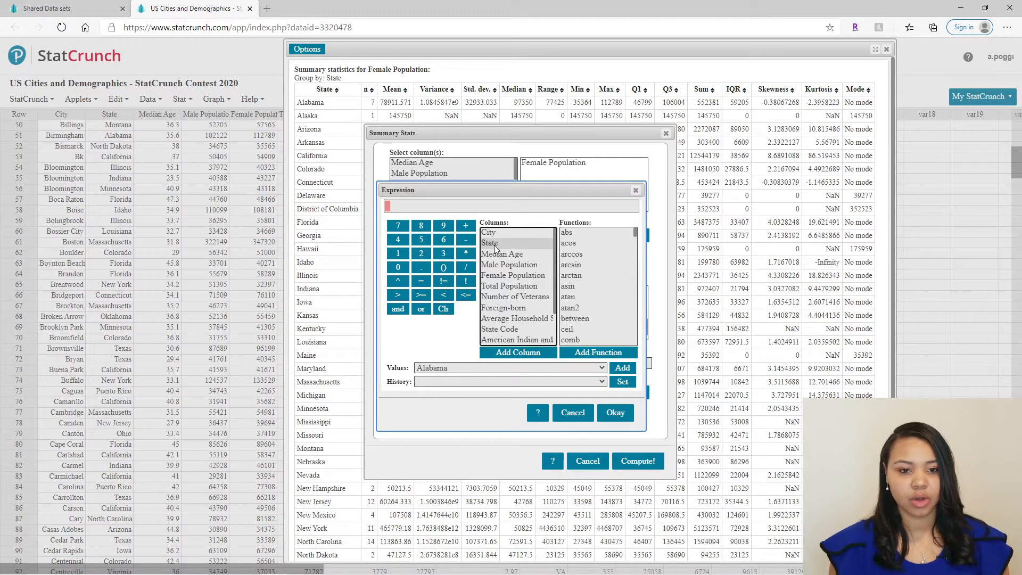
pyautogui.doubleClick(494, 246)
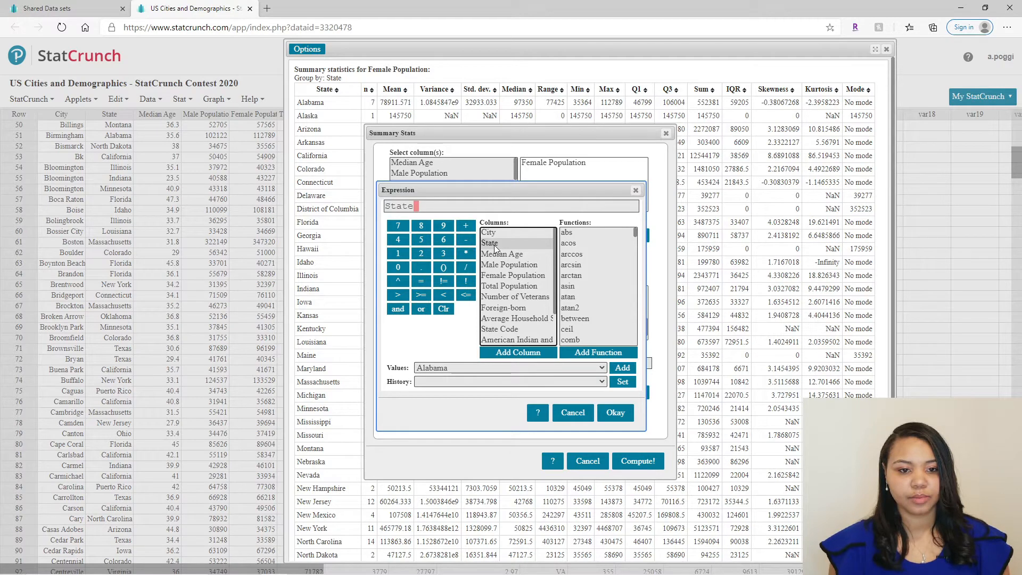
pyautogui.click(421, 282)
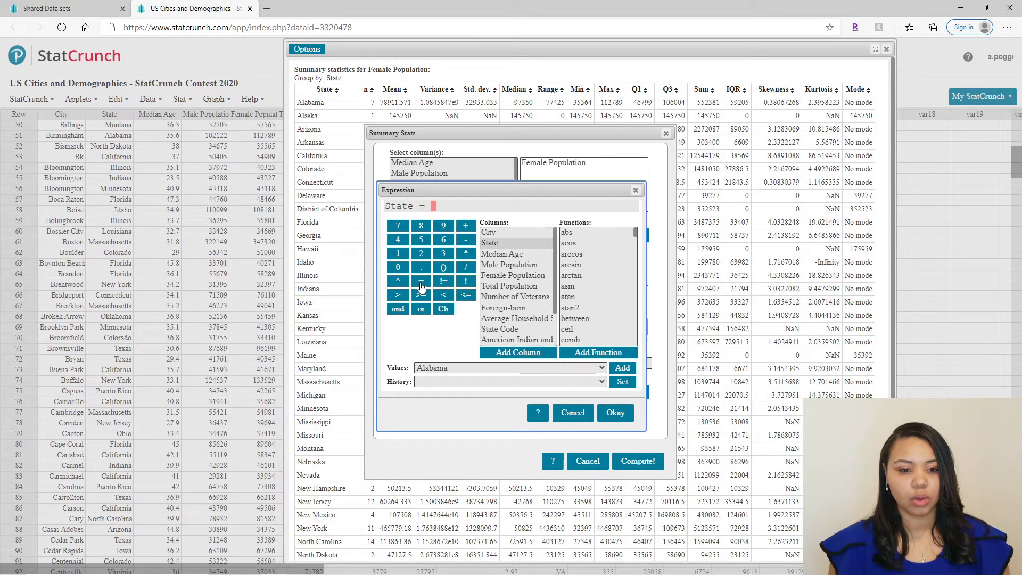
pyautogui.click(602, 369)
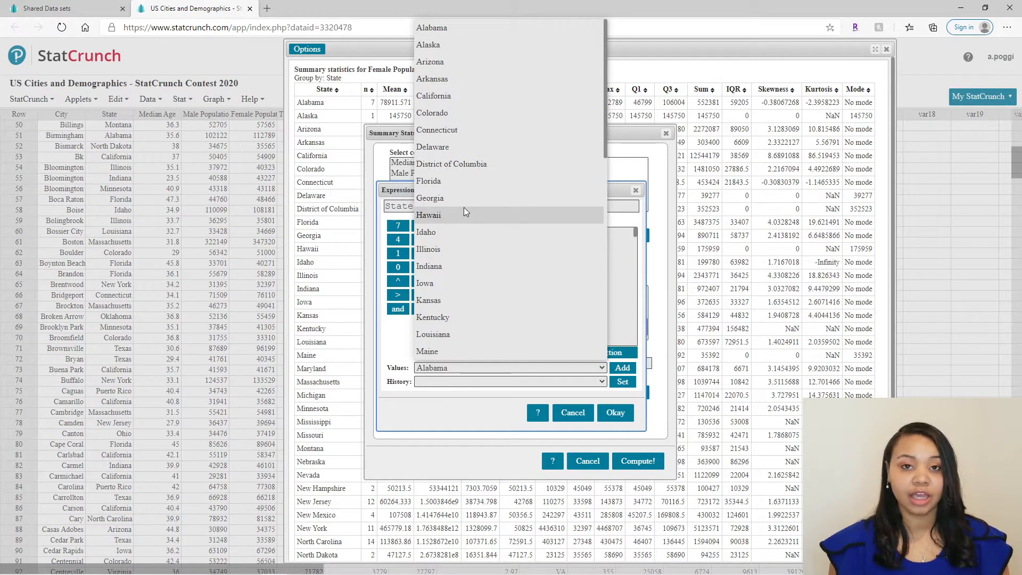
pyautogui.scroll(-2, 472, 267)
pyautogui.scroll(-8, 473, 264)
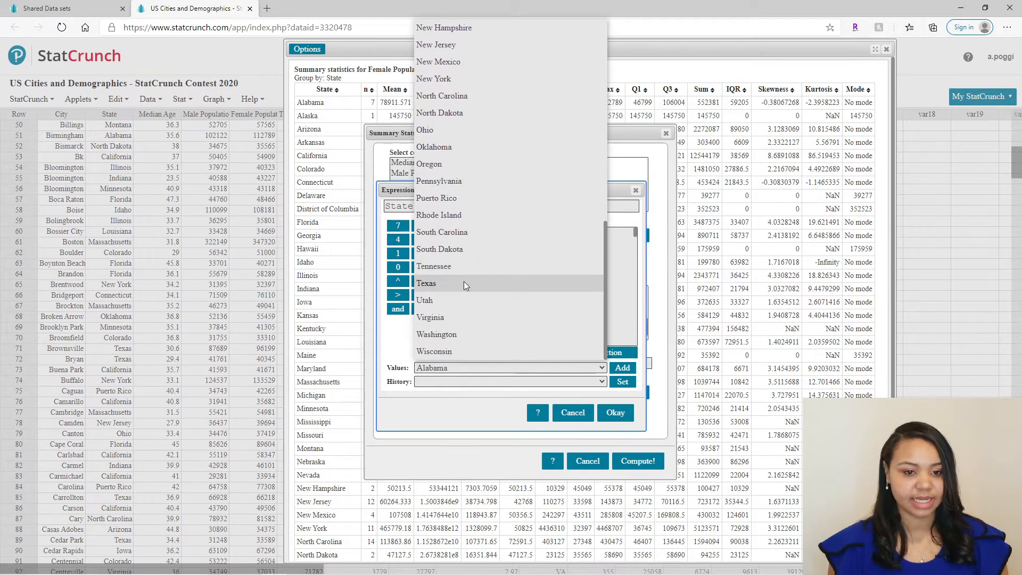
pyautogui.click(464, 283)
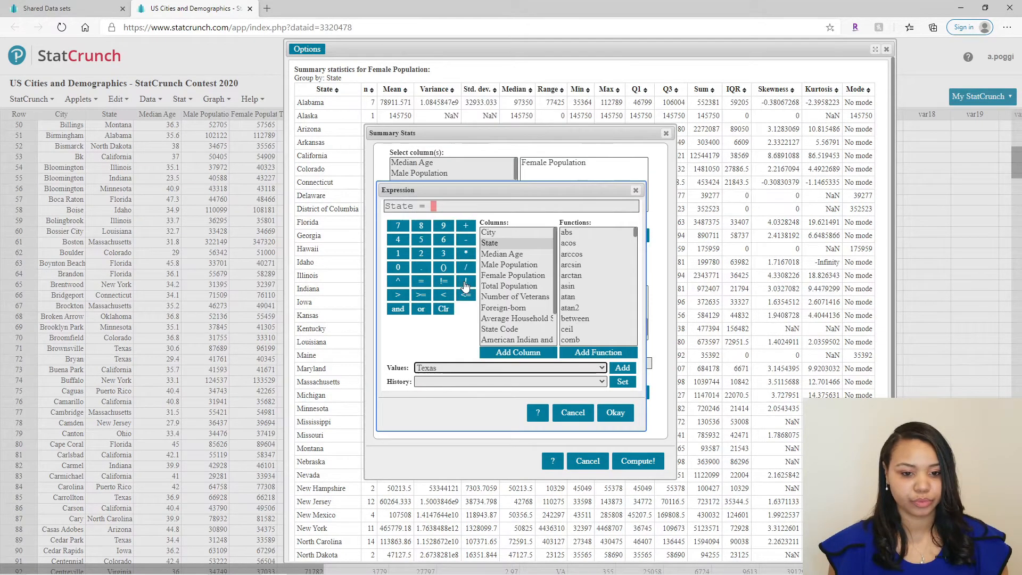
pyautogui.click(621, 368)
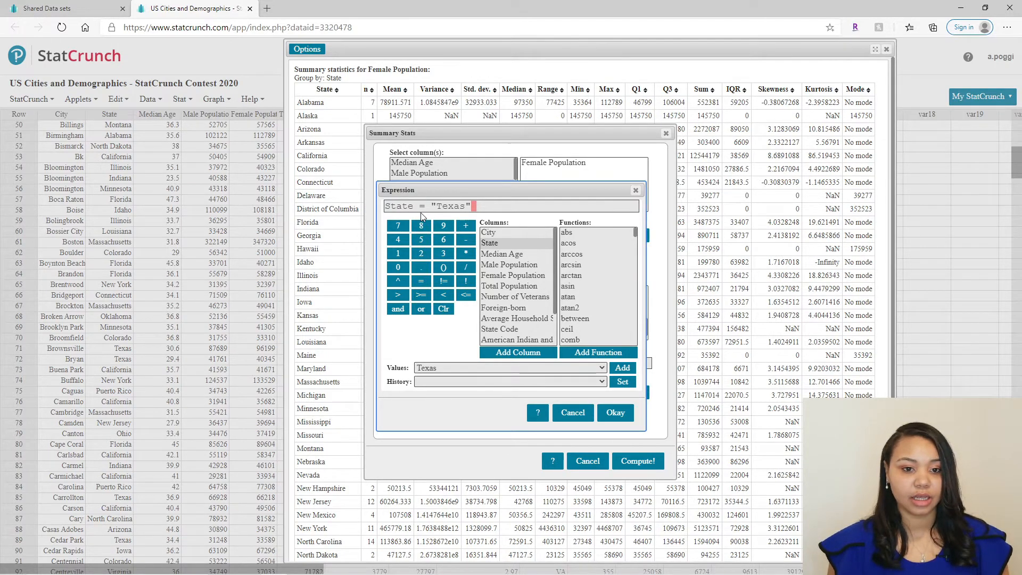
pyautogui.click(615, 413)
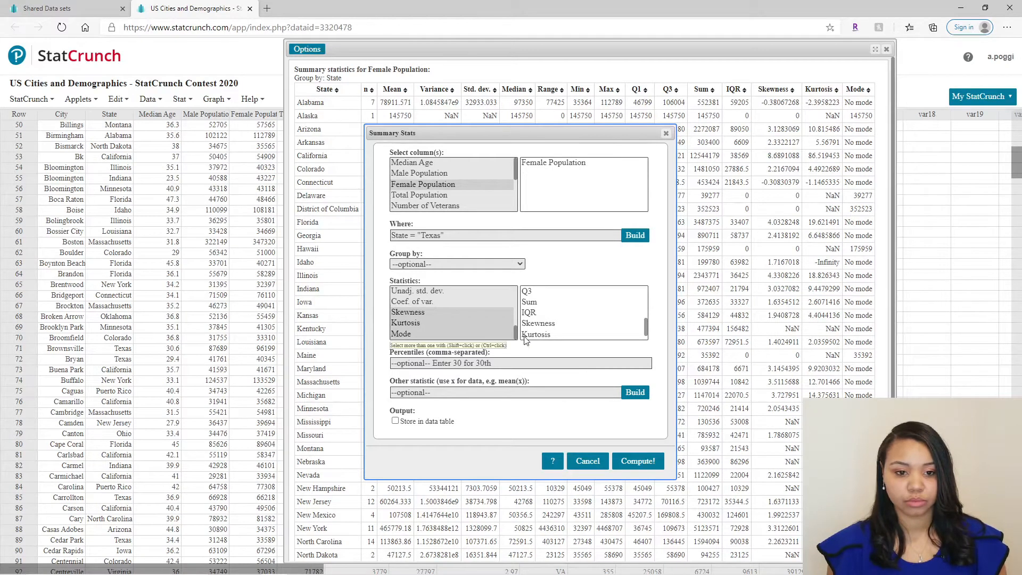
# - Compute the Female Population statistics for Texas only and reposition the results window over the middle of the data table
pyautogui.click(641, 463)
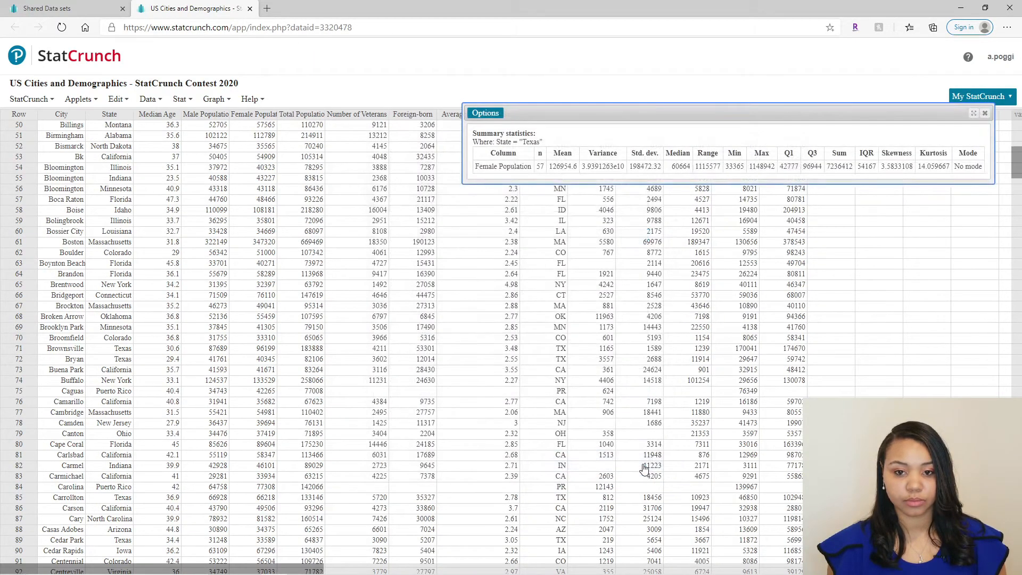
pyautogui.moveTo(621, 111); pyautogui.dragTo(470, 161)
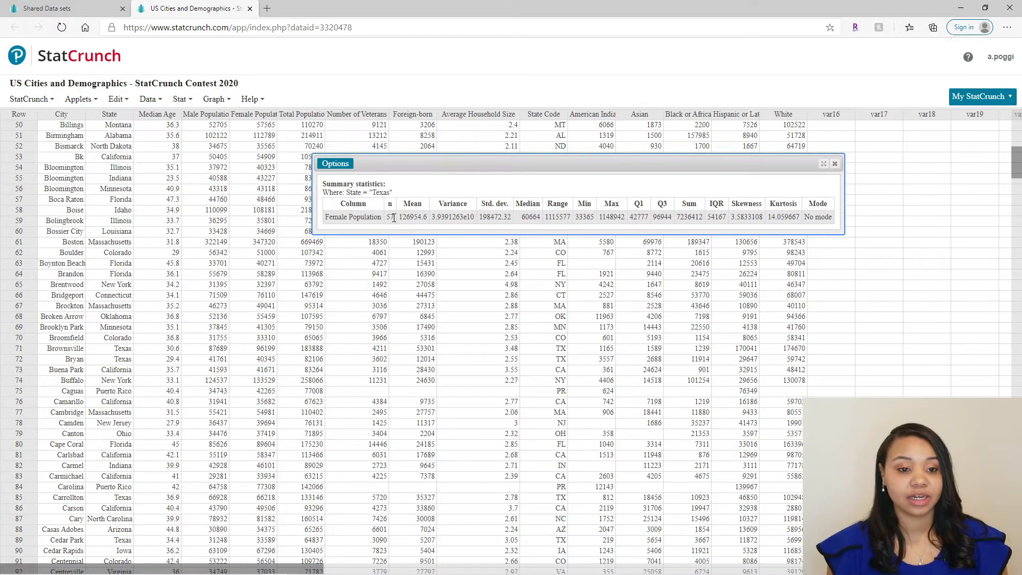
# - Examine the count, mean and standard deviation in the Texas summary statistics for Female Population
pyautogui.moveTo(394, 218); pyautogui.dragTo(391, 218)
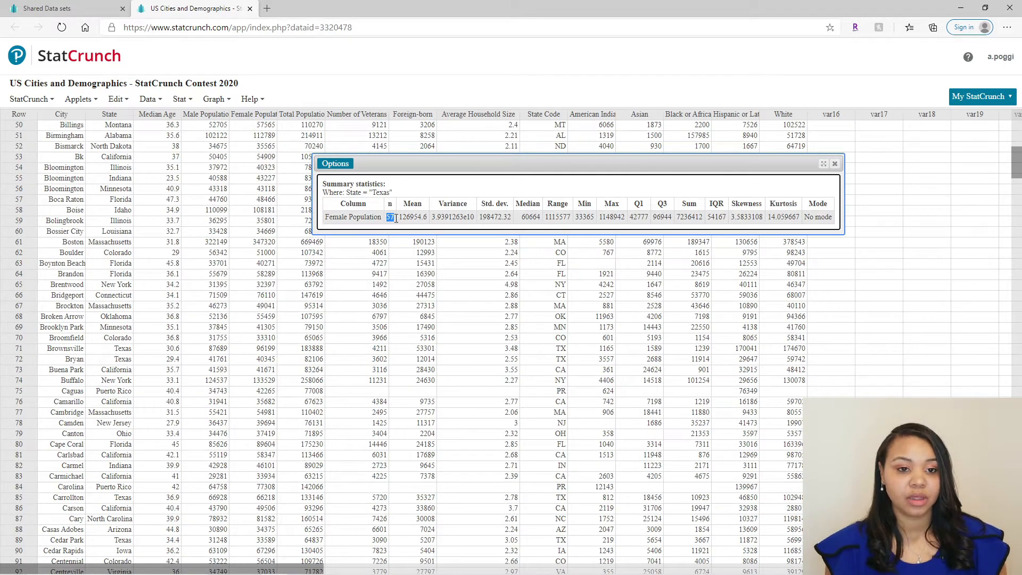
pyautogui.click(400, 218)
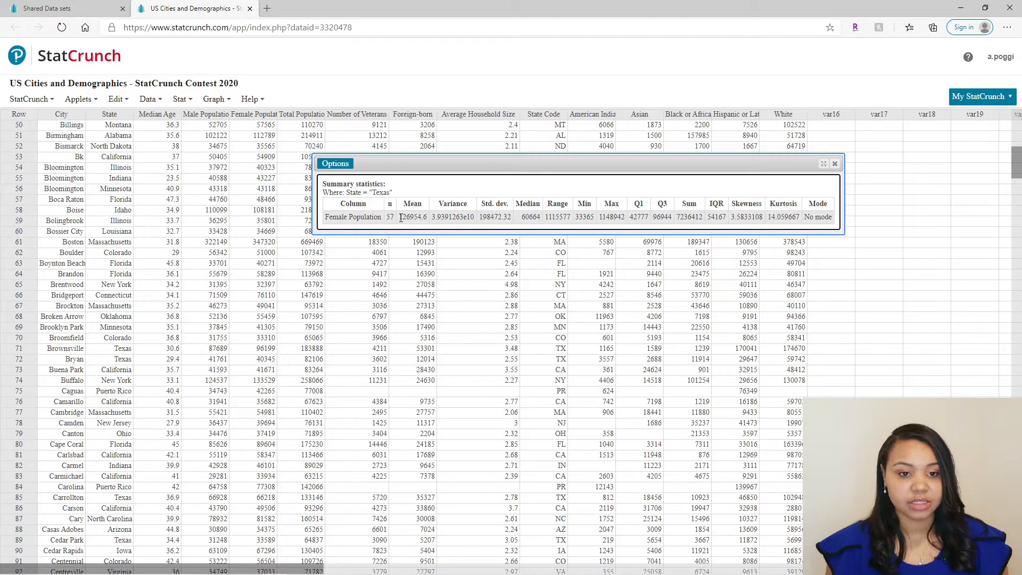
pyautogui.moveTo(399, 218); pyautogui.dragTo(437, 219)
pyautogui.click(426, 221)
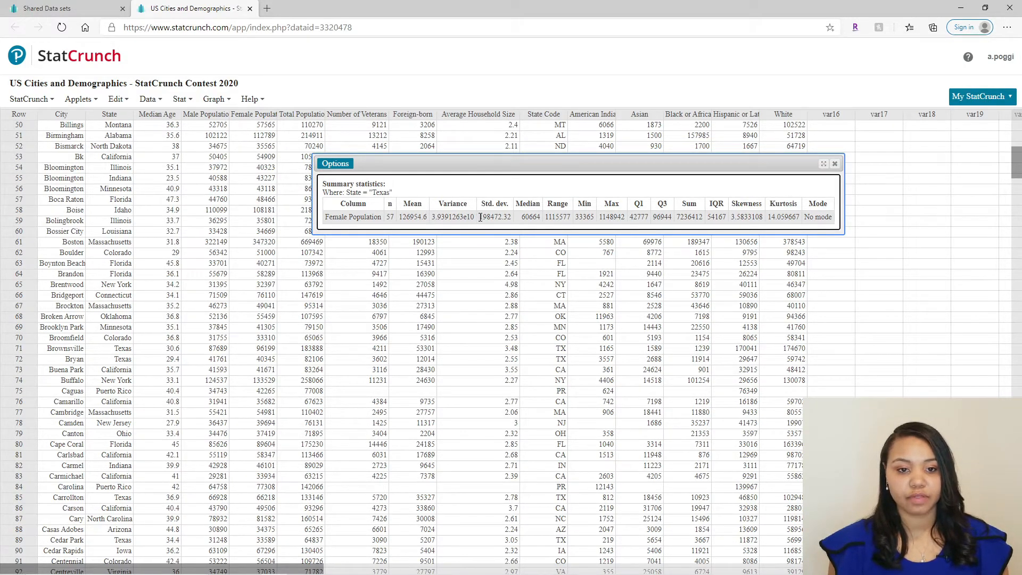
pyautogui.moveTo(481, 218); pyautogui.dragTo(511, 219)
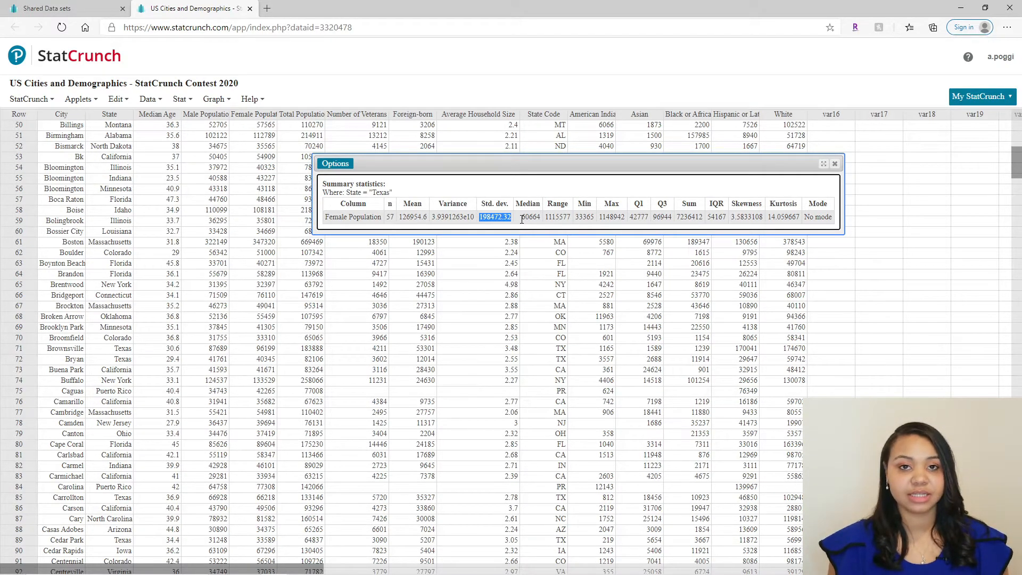
pyautogui.click(547, 216)
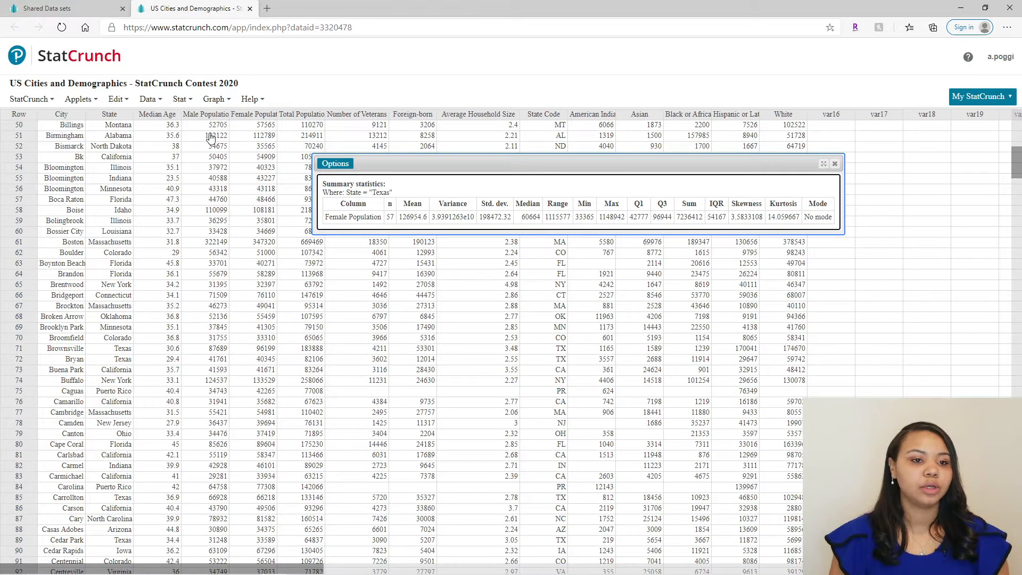
# - Start a Stem and Leaf plot using the Female Population column
pyautogui.click(209, 103)
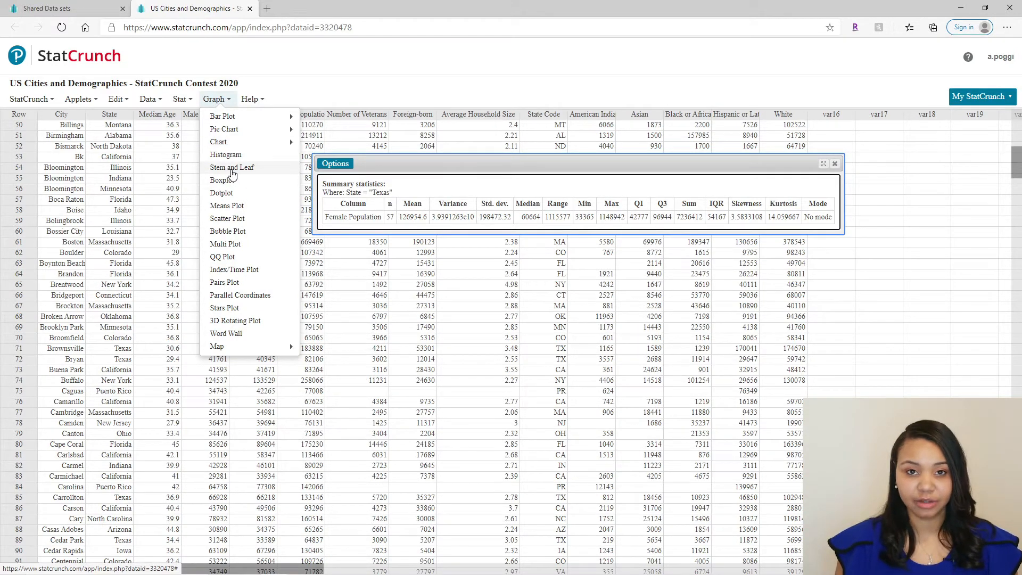
pyautogui.click(231, 169)
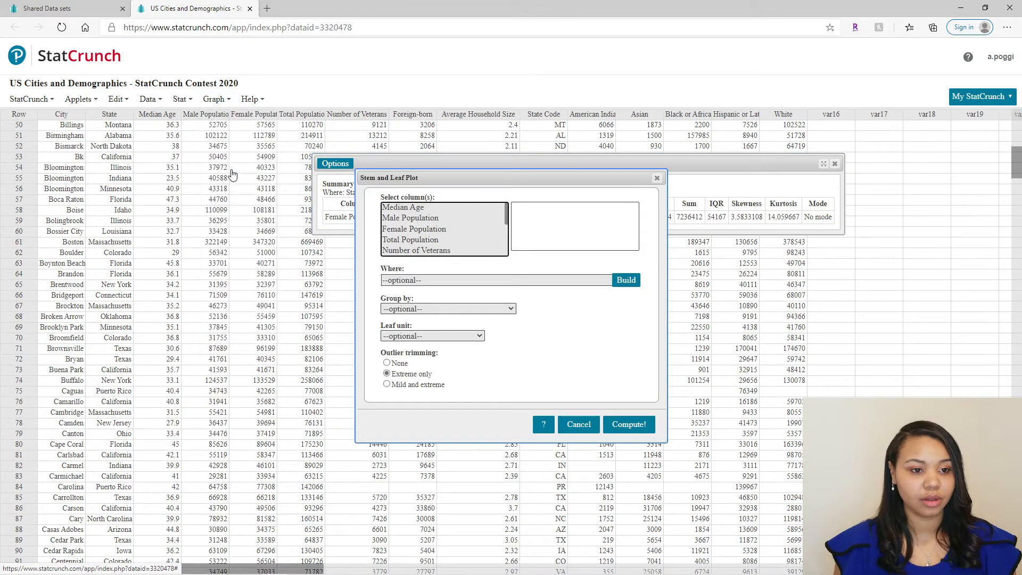
pyautogui.click(436, 228)
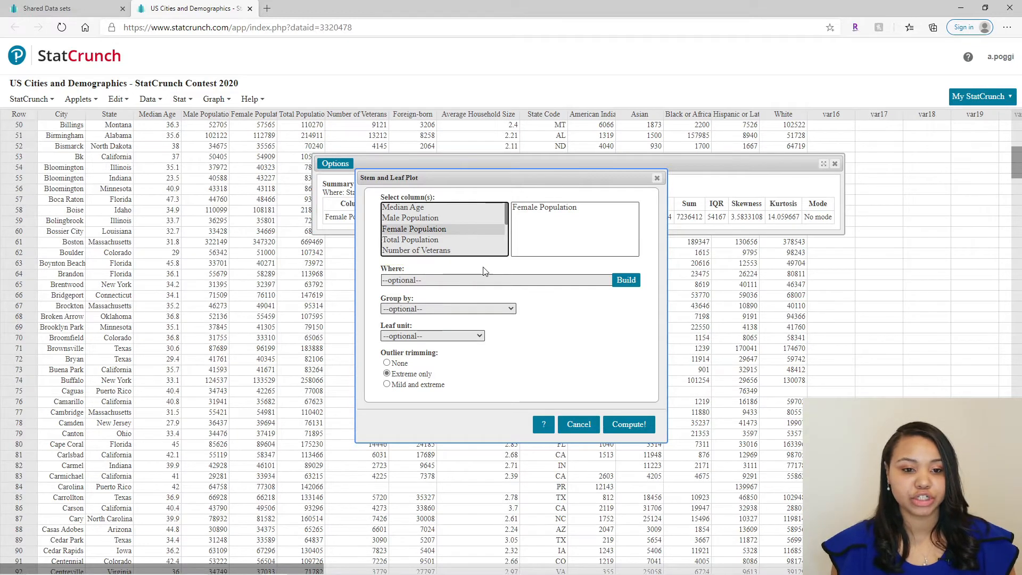
# - Build the Where condition State = "Texas" for the stem and leaf plot and apply it
pyautogui.click(626, 282)
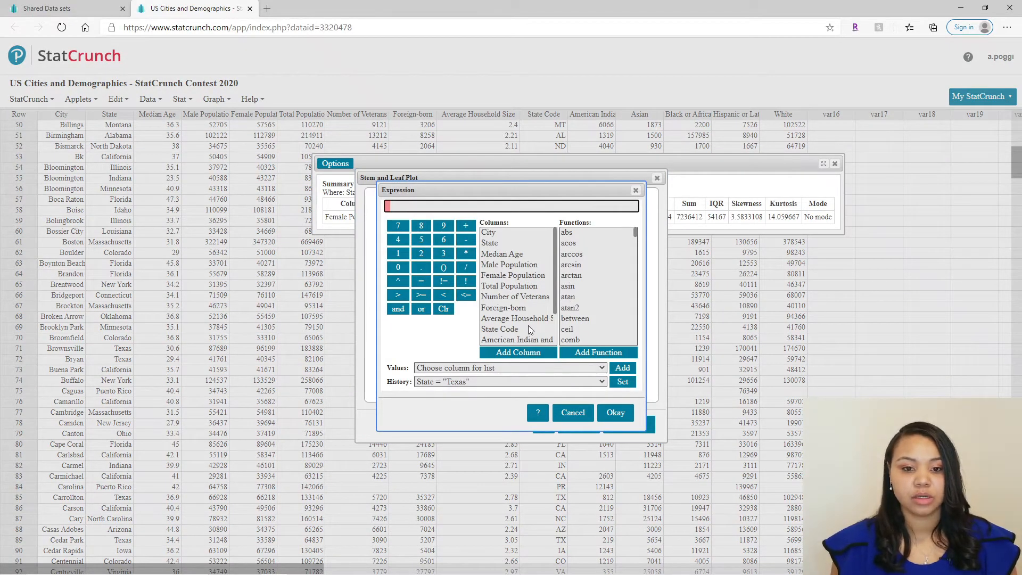
pyautogui.doubleClick(498, 242)
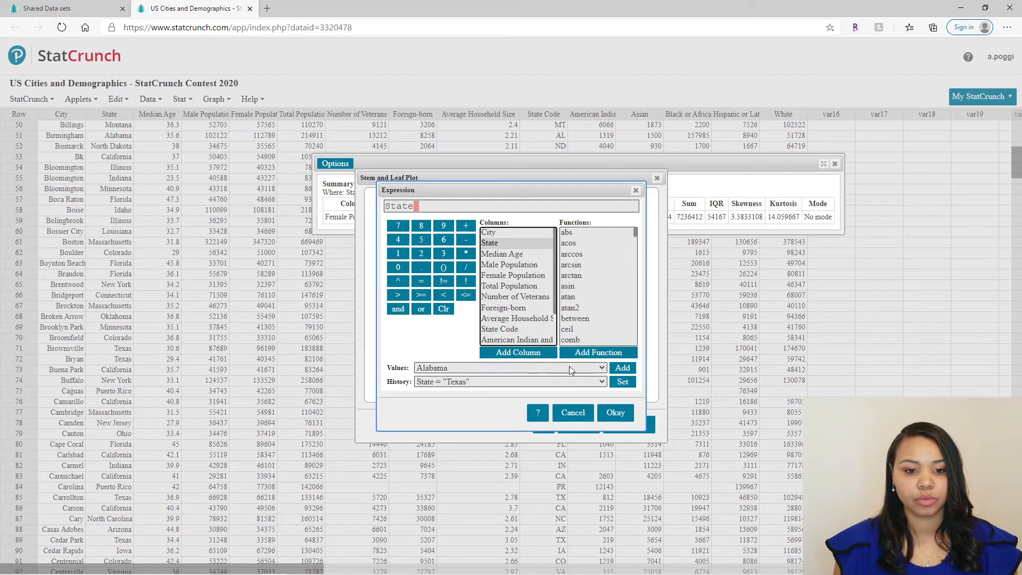
pyautogui.click(421, 282)
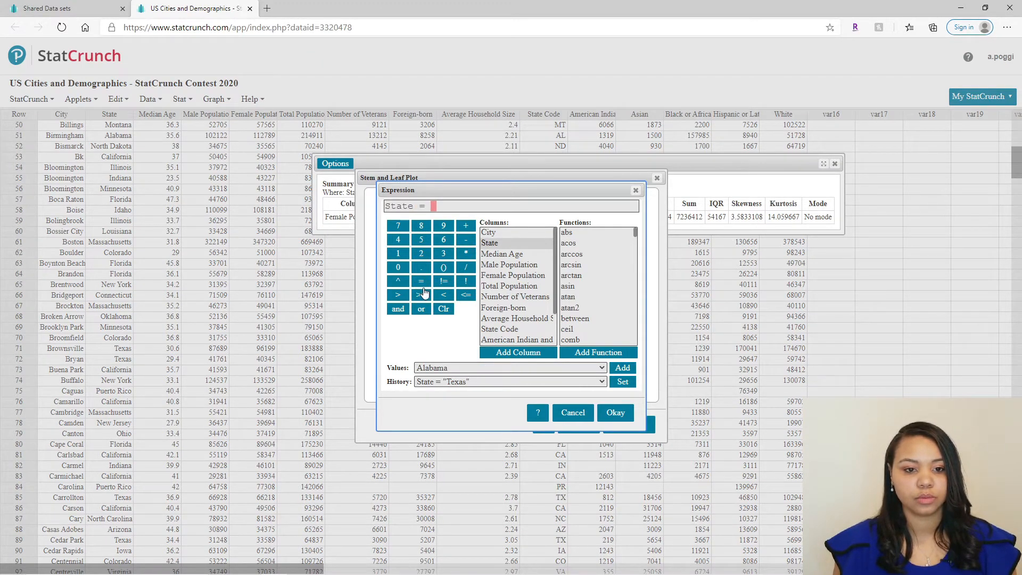
pyautogui.click(601, 367)
pyautogui.scroll(-3, 498, 302)
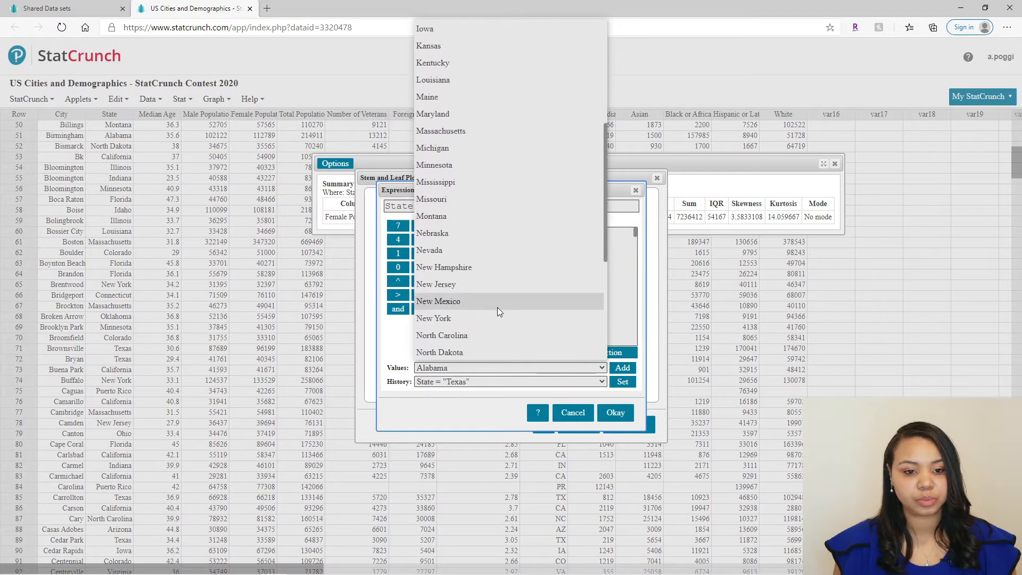
pyautogui.scroll(-5, 497, 309)
pyautogui.click(449, 286)
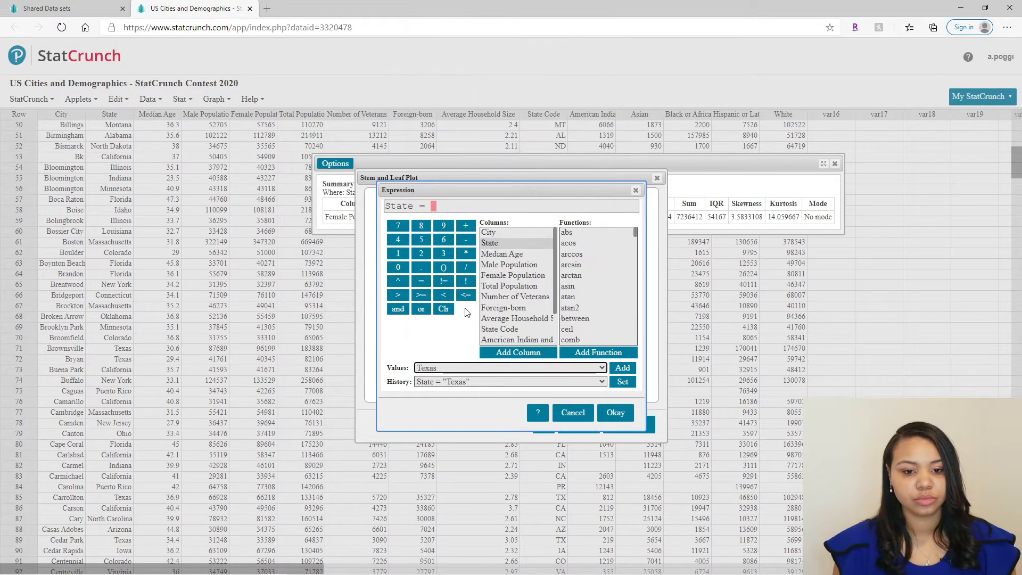
pyautogui.click(623, 367)
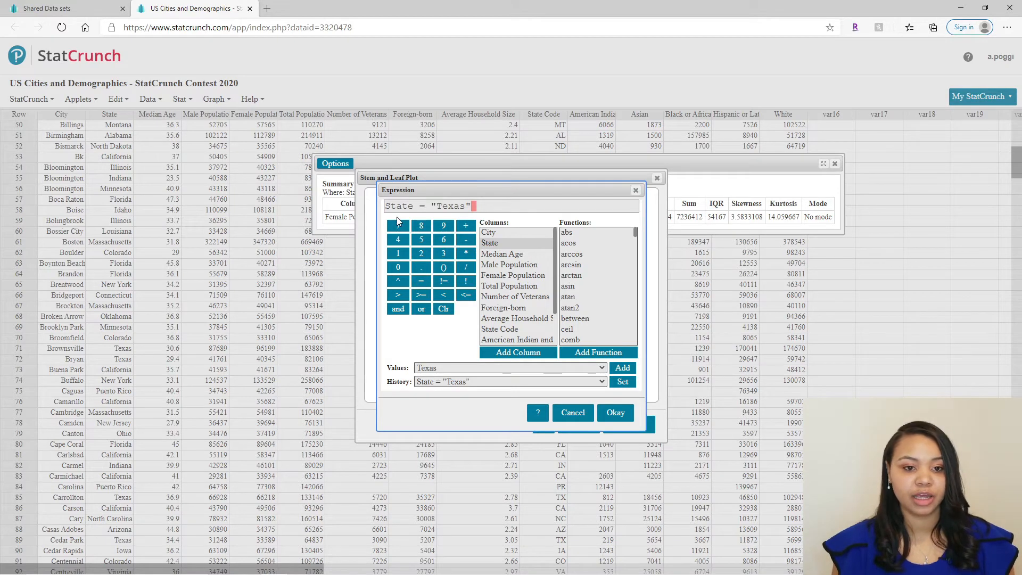
pyautogui.click(397, 217)
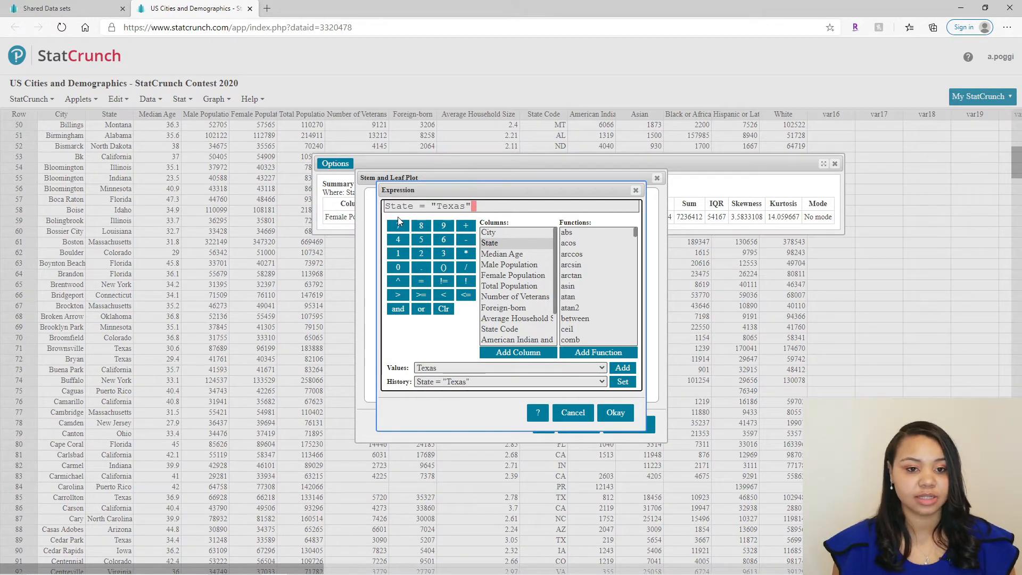
pyautogui.click(616, 413)
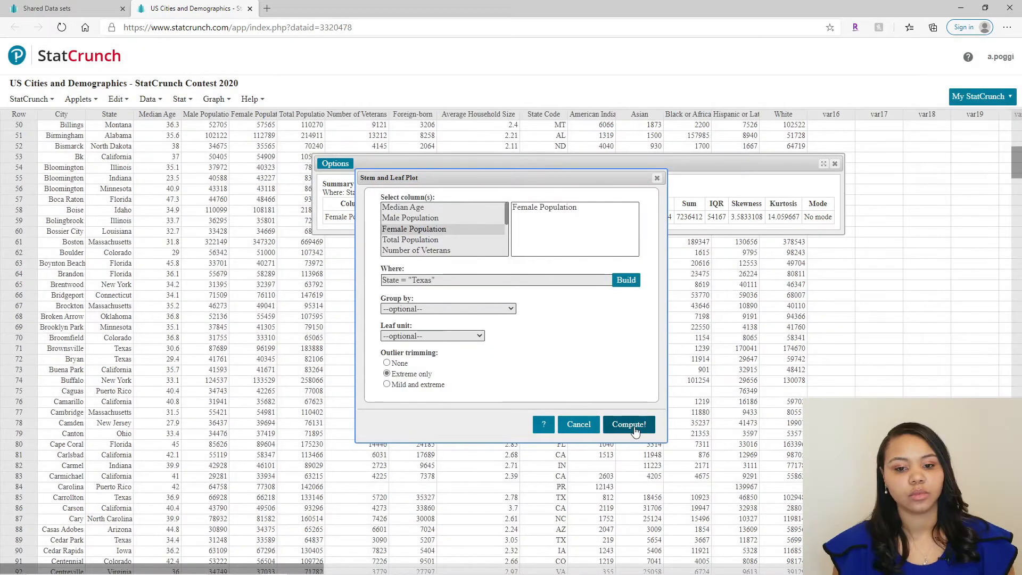
# - Compute the Texas stem and leaf plot and reposition its window below the summary statistics
pyautogui.click(633, 426)
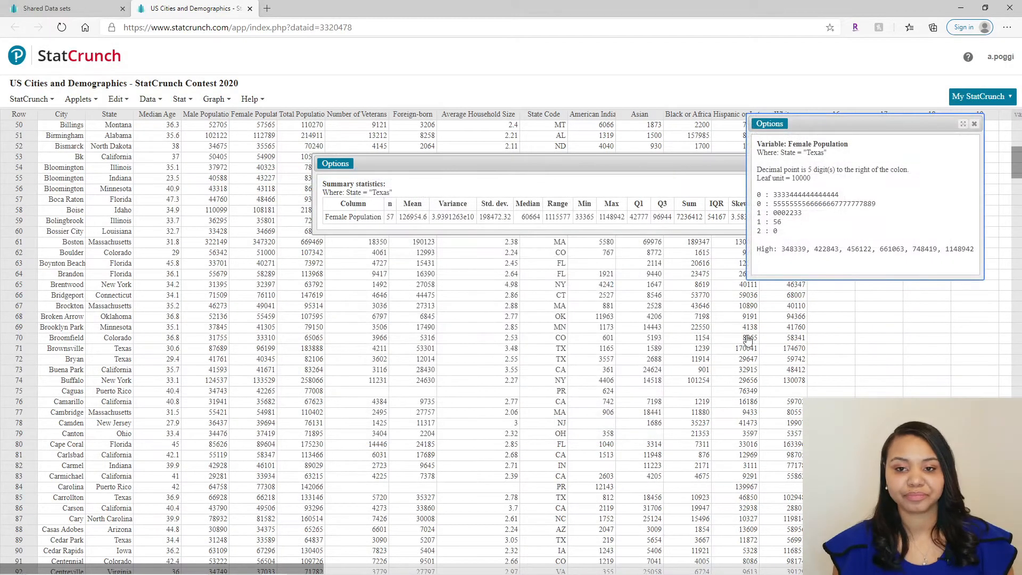
pyautogui.moveTo(827, 124); pyautogui.dragTo(537, 281)
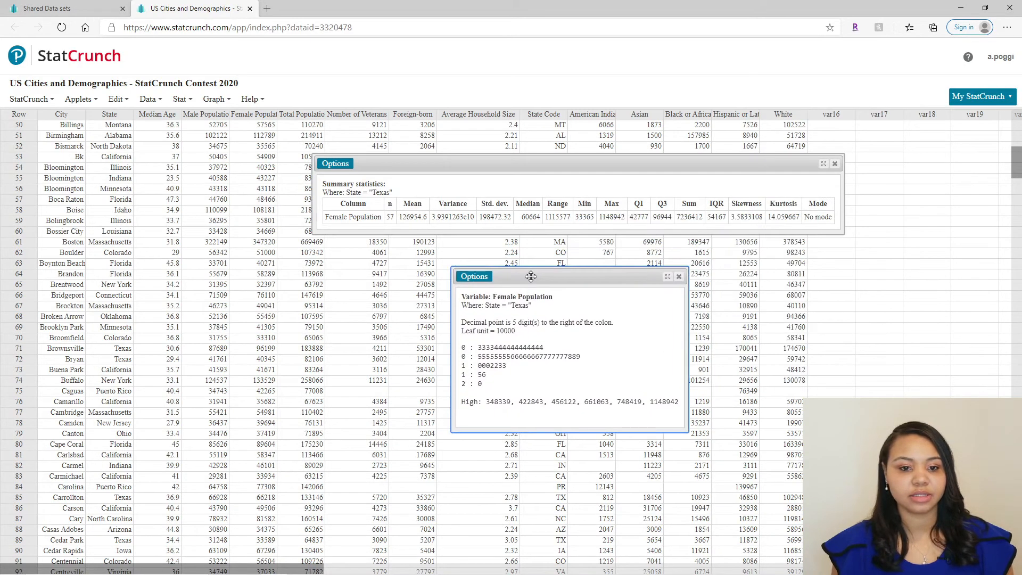
pyautogui.click(526, 327)
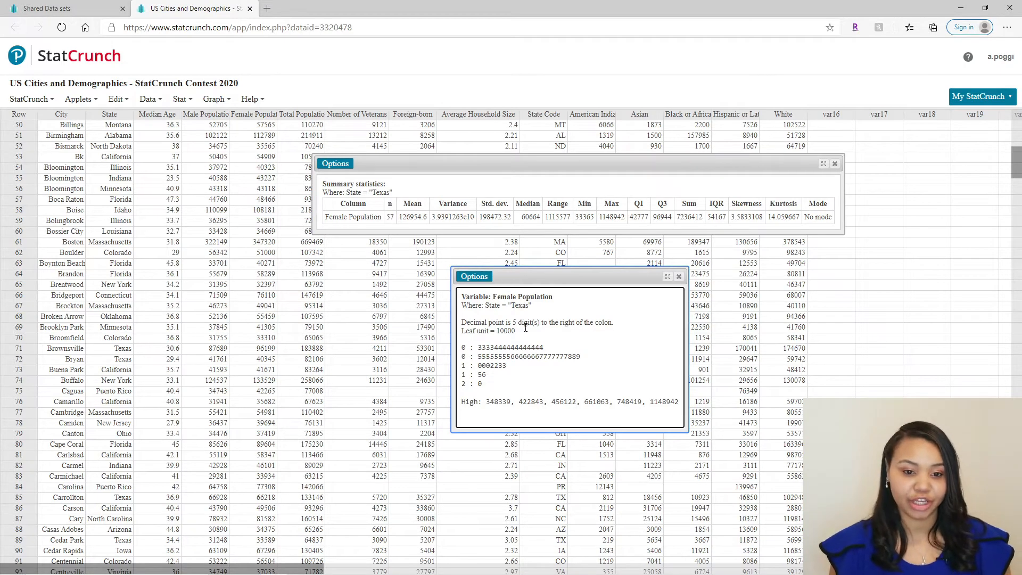
# - Examine the leaves of the first two stems and the largest of the high outliers in the Texas stem and leaf plot
pyautogui.moveTo(481, 350); pyautogui.dragTo(494, 350)
pyautogui.click(479, 347)
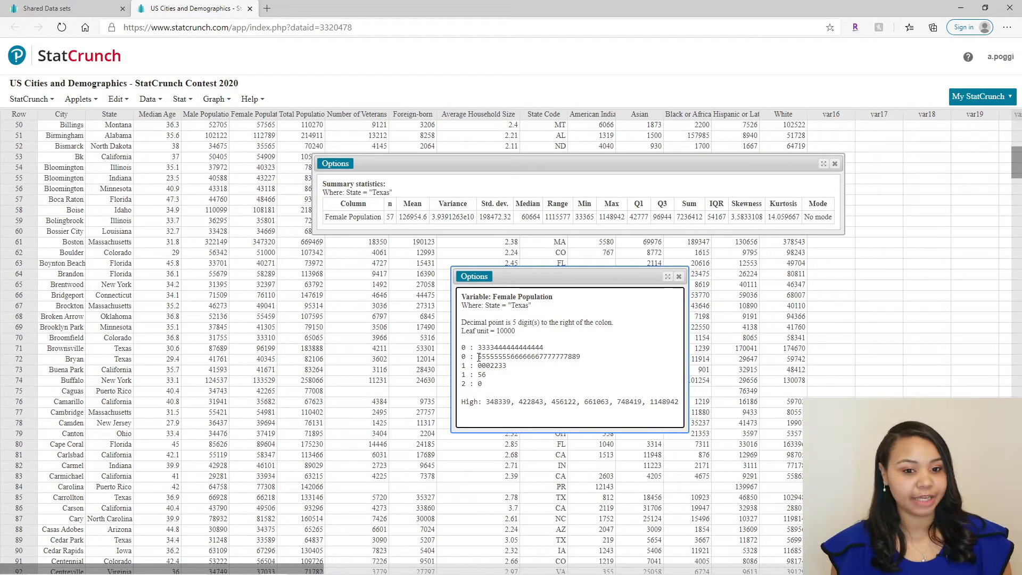
pyautogui.moveTo(479, 358); pyautogui.dragTo(583, 357)
pyautogui.click(491, 356)
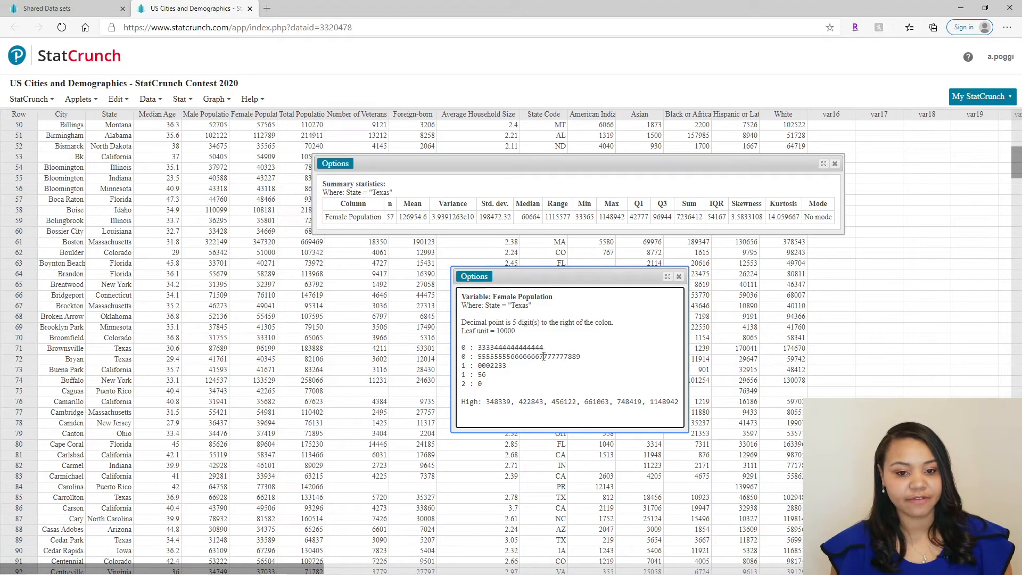
pyautogui.moveTo(544, 357); pyautogui.dragTo(579, 356)
pyautogui.click(581, 356)
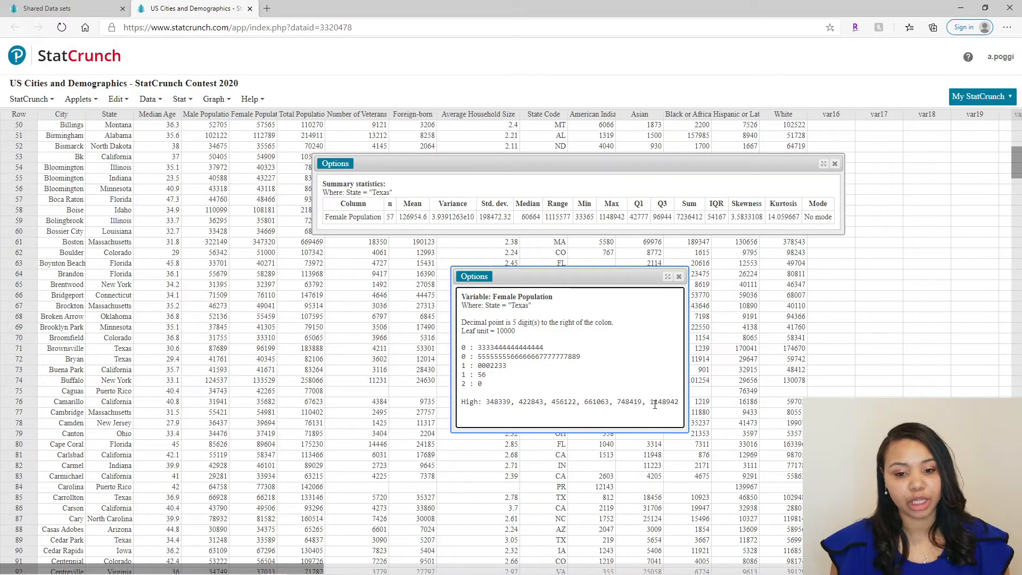
pyautogui.moveTo(652, 405); pyautogui.dragTo(679, 405)
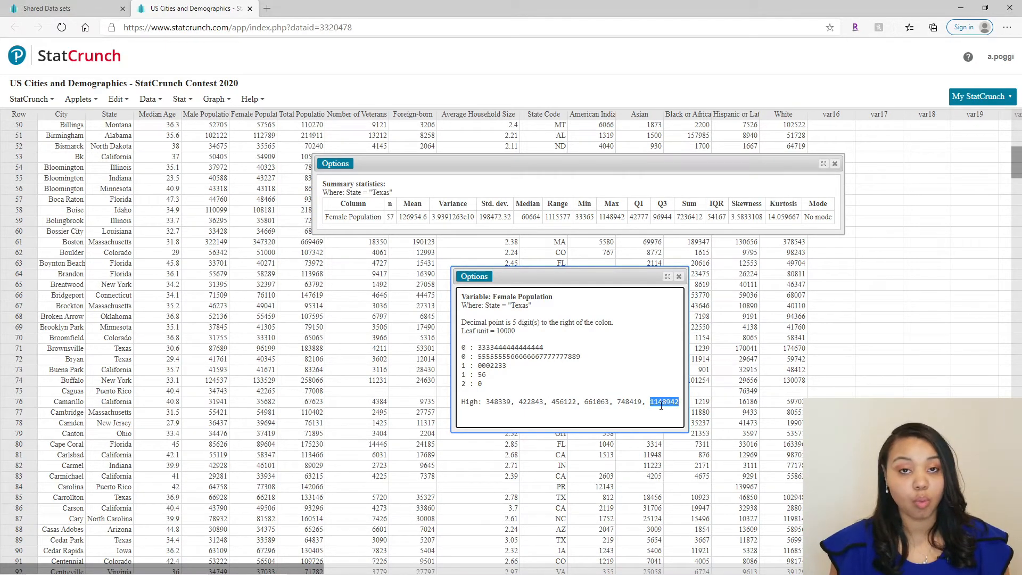
pyautogui.click(634, 418)
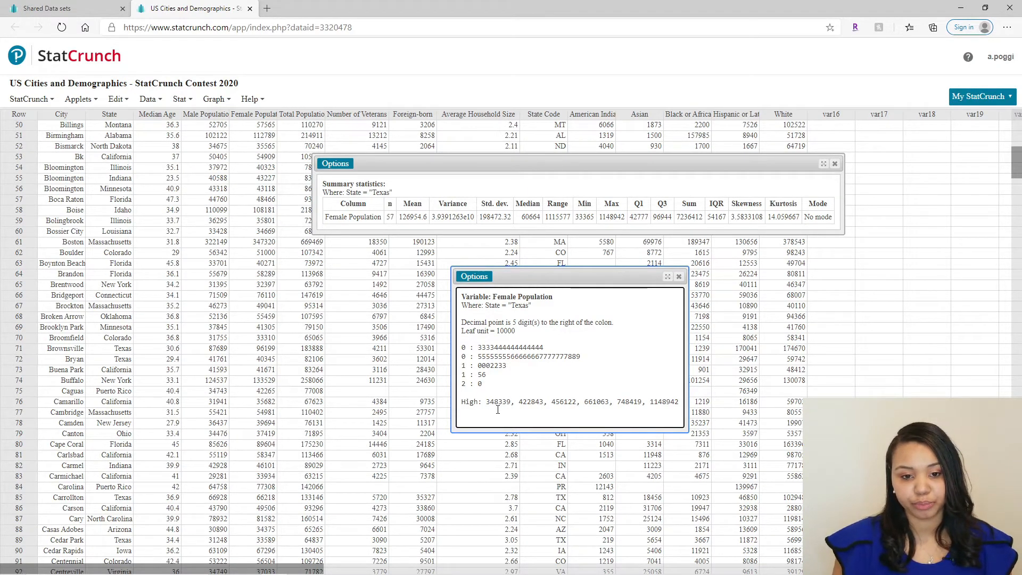
# - Recompute the stem and leaf plot with a leaf unit of 100000, move its window below the summary statistics and check the leaf unit
pyautogui.click(474, 276)
pyautogui.click(480, 297)
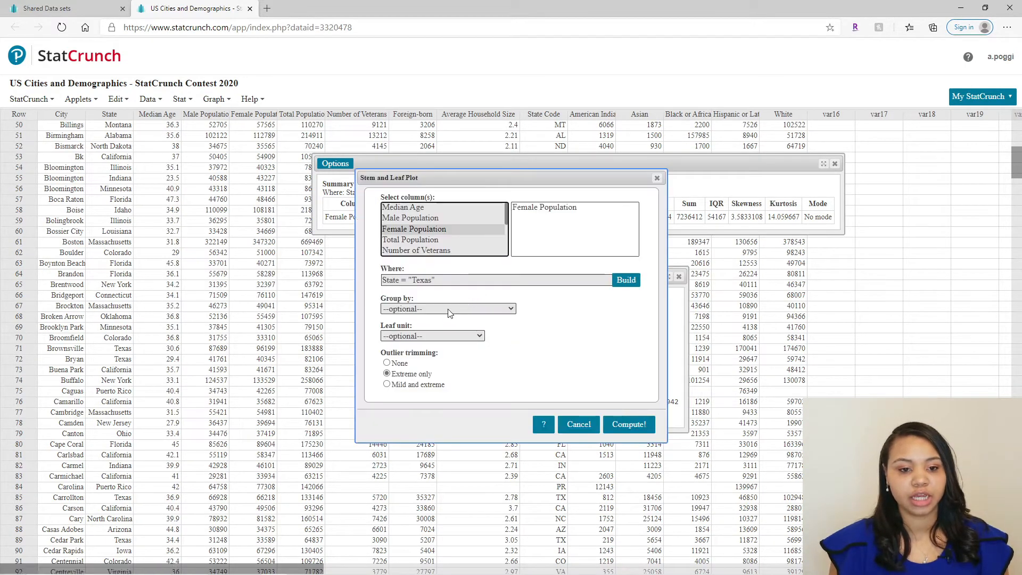
pyautogui.click(430, 337)
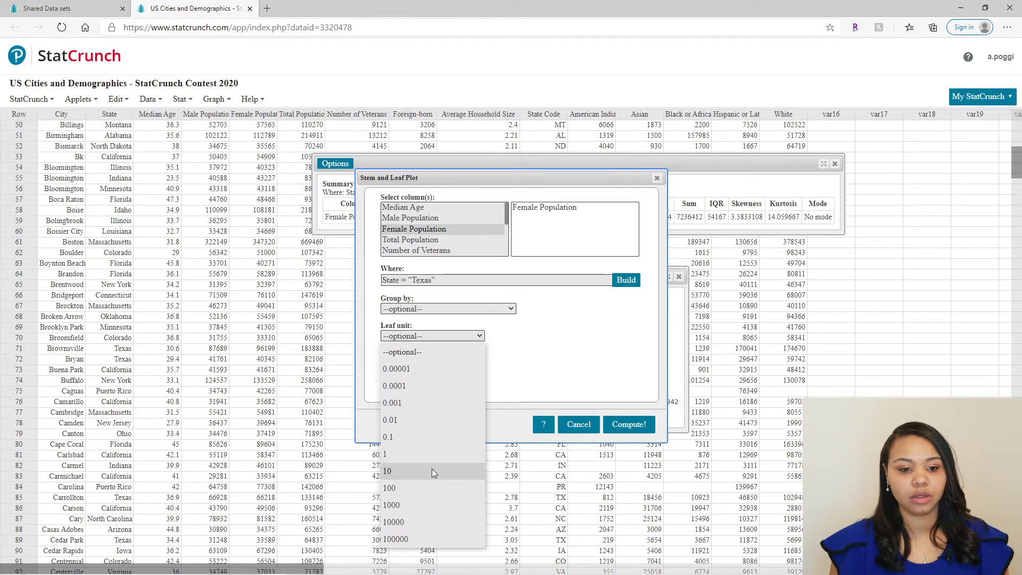
pyautogui.click(403, 539)
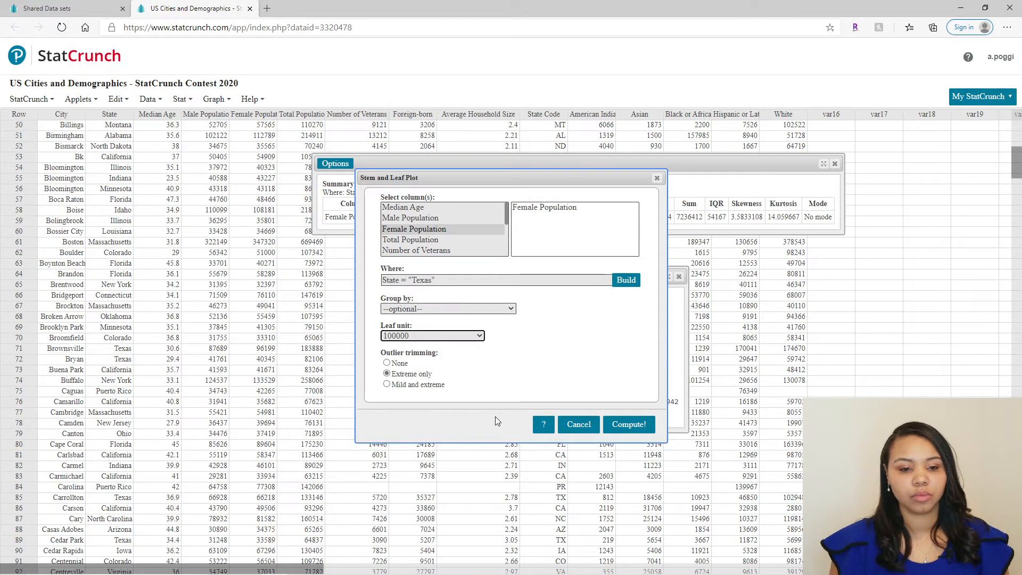
pyautogui.click(626, 426)
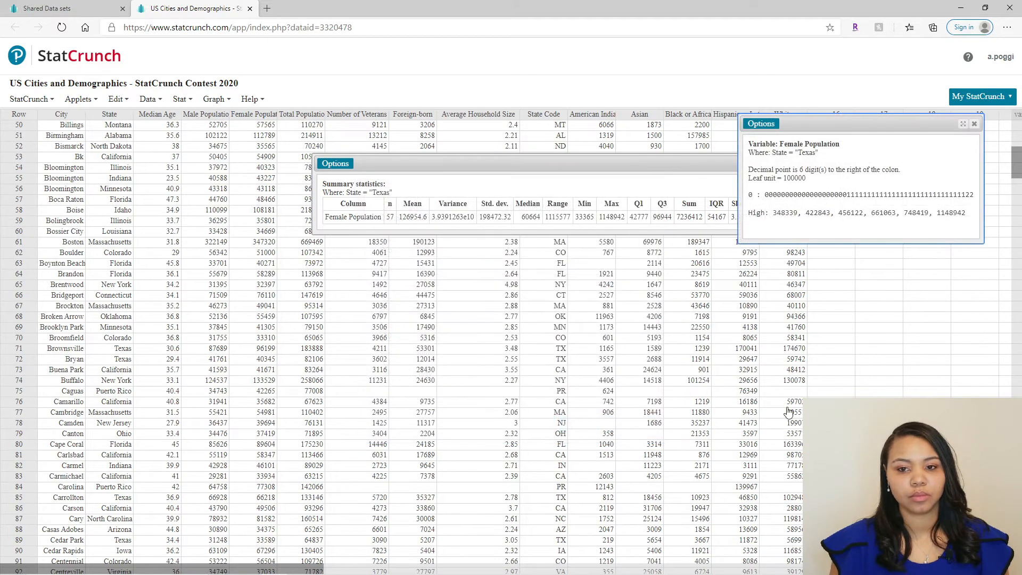
pyautogui.moveTo(833, 126); pyautogui.dragTo(668, 253)
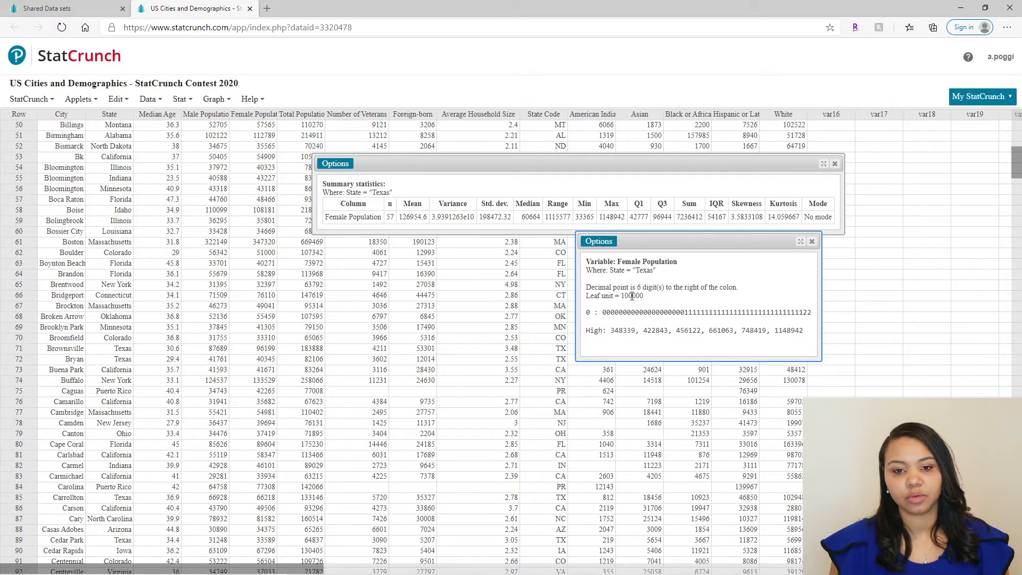
pyautogui.moveTo(622, 296); pyautogui.dragTo(648, 296)
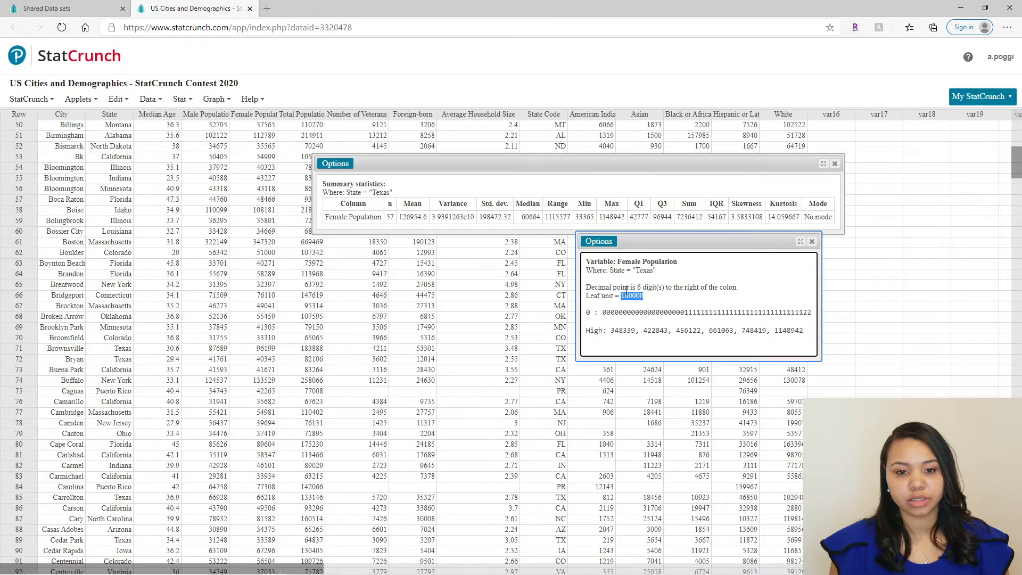
# - Set the stem and leaf plot's leaf unit to 10000 and recompute it
pyautogui.click(599, 242)
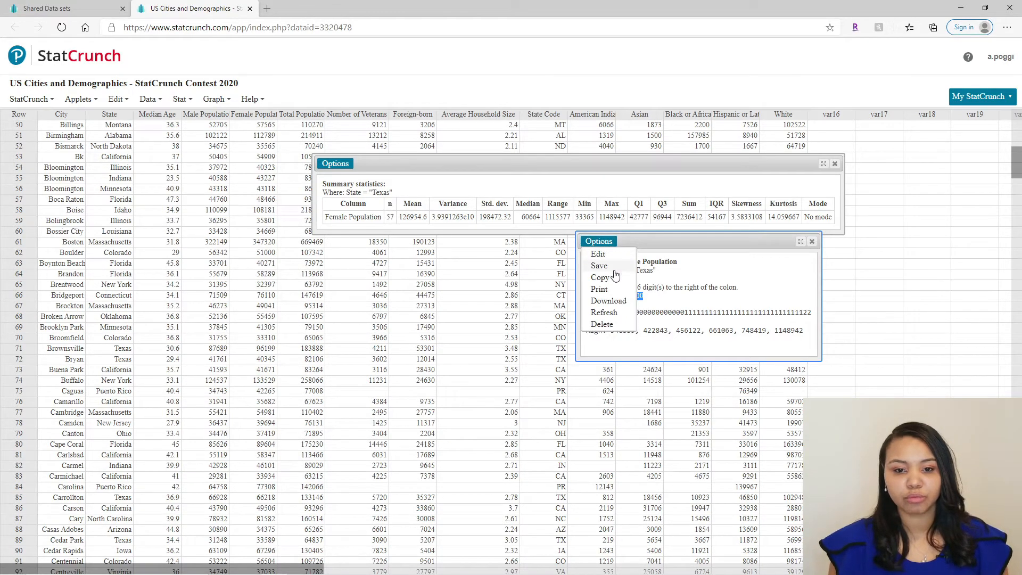
pyautogui.click(607, 257)
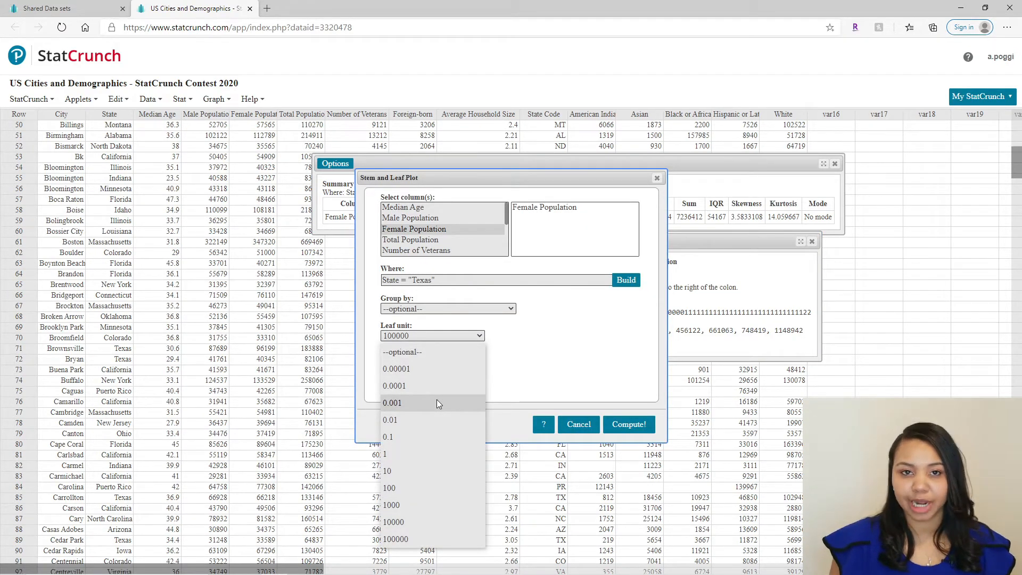
pyautogui.click(414, 521)
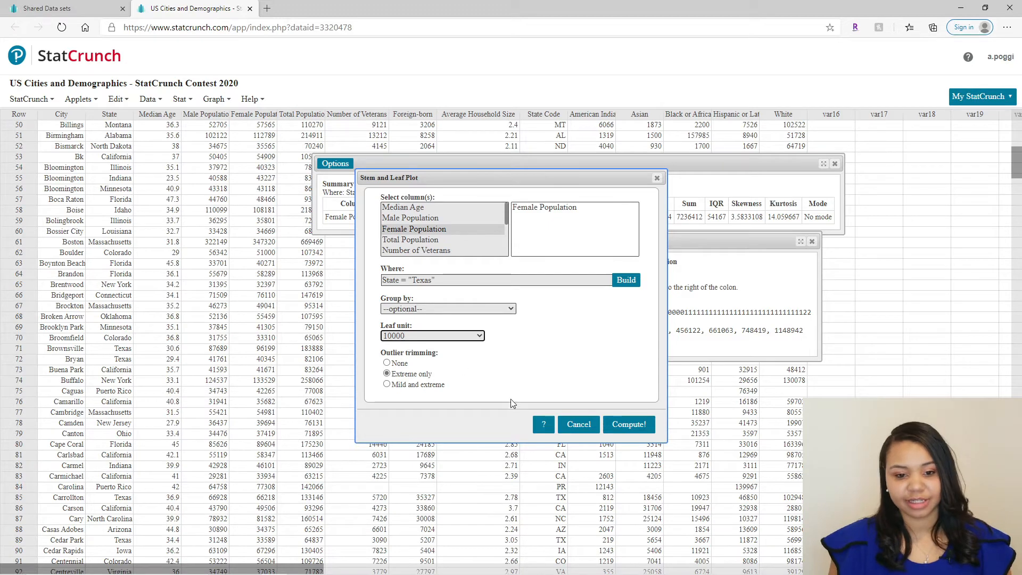
pyautogui.click(623, 429)
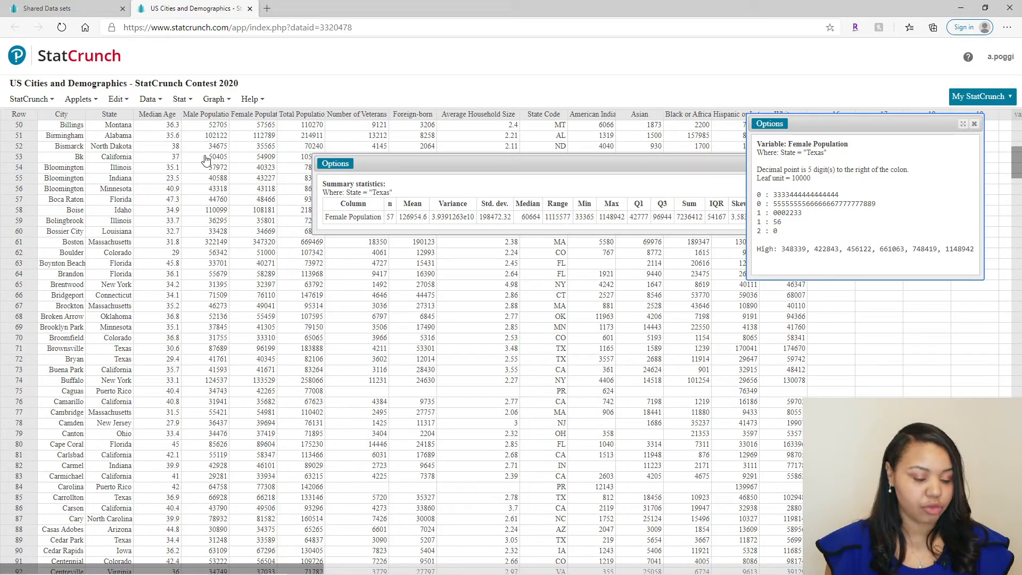
# - Start a frequency table and choose Female Population as its column
pyautogui.click(180, 99)
pyautogui.click(215, 99)
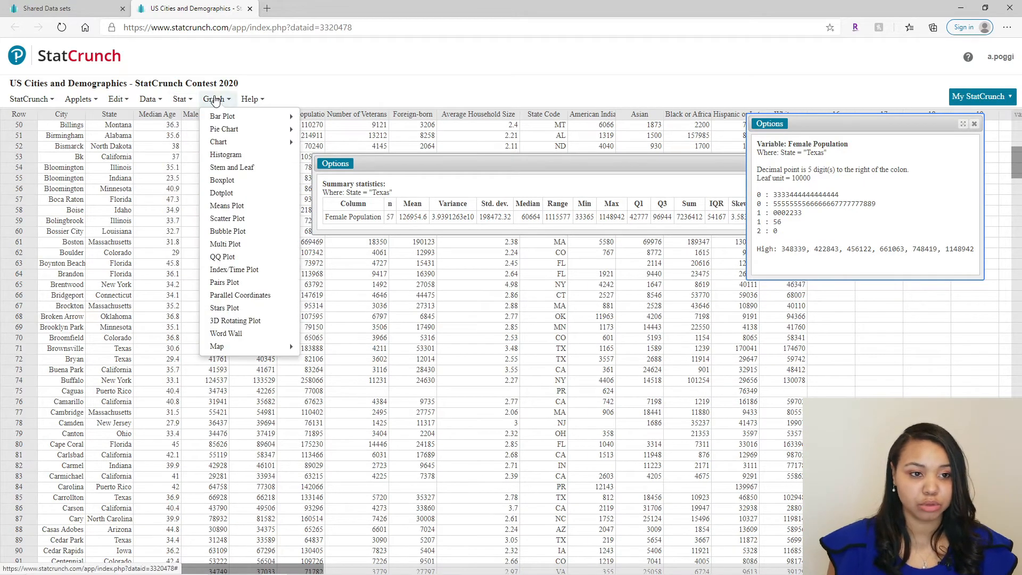
pyautogui.click(181, 100)
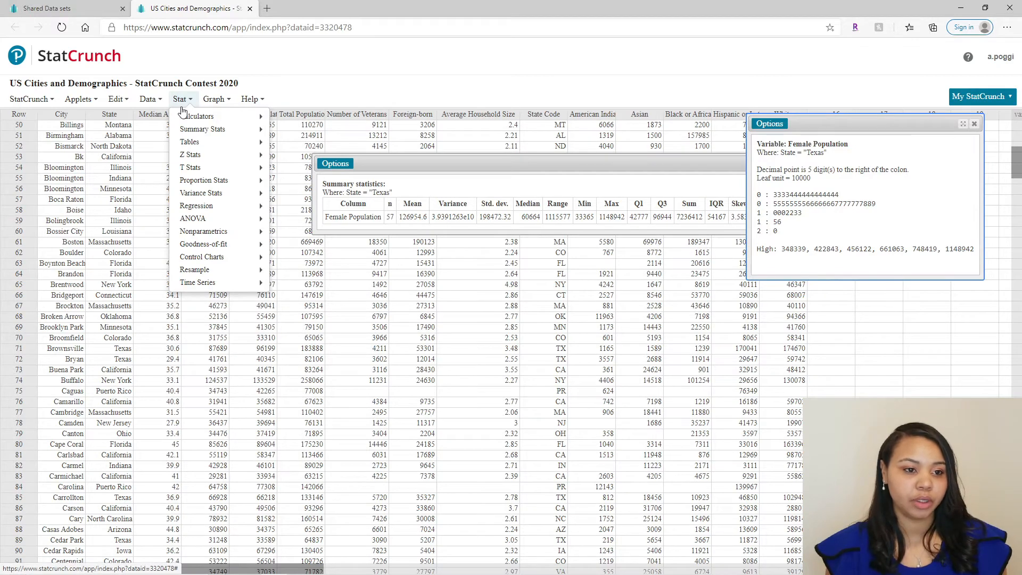
pyautogui.moveTo(189, 143)
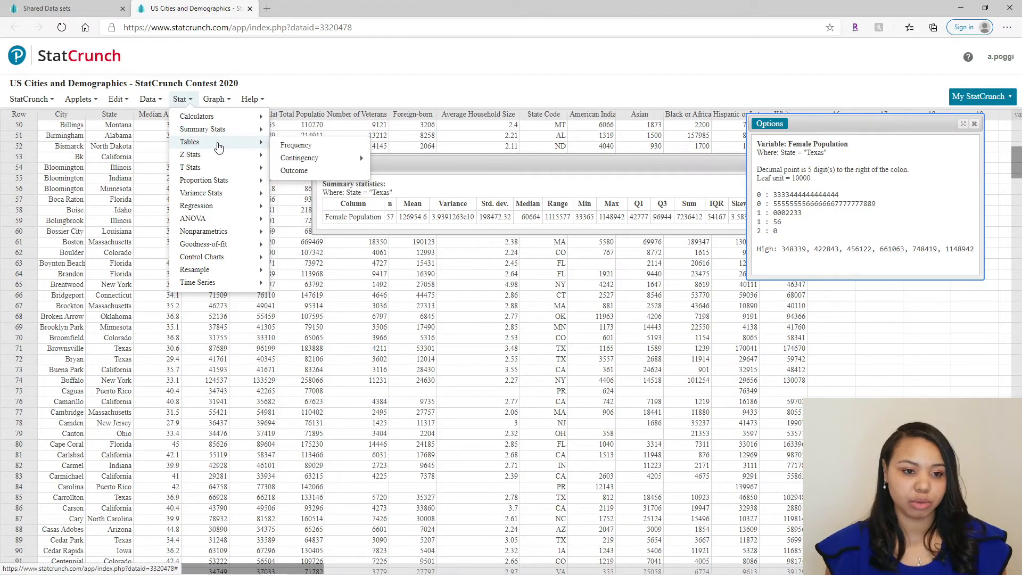
pyautogui.click(296, 145)
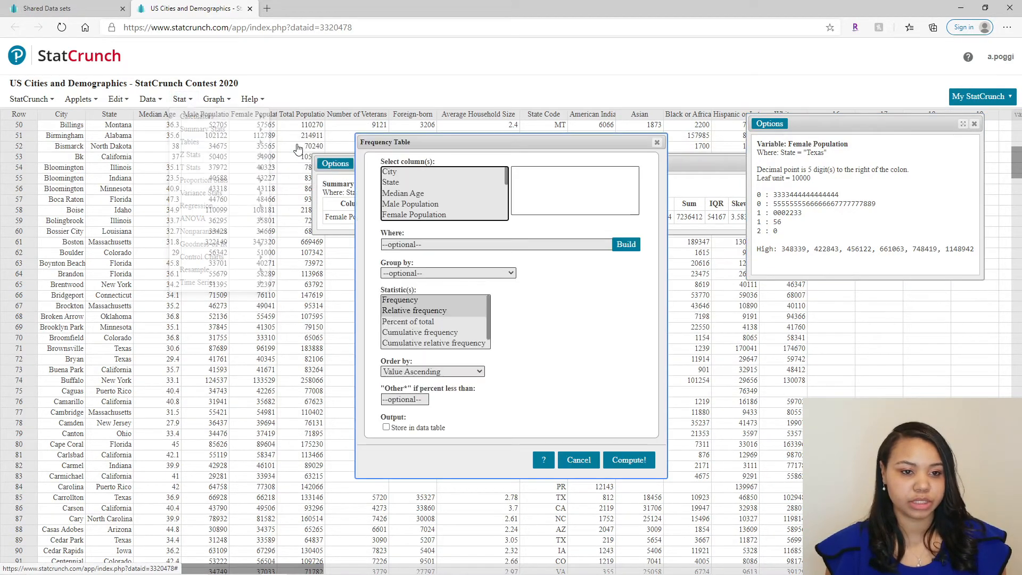
pyautogui.click(427, 215)
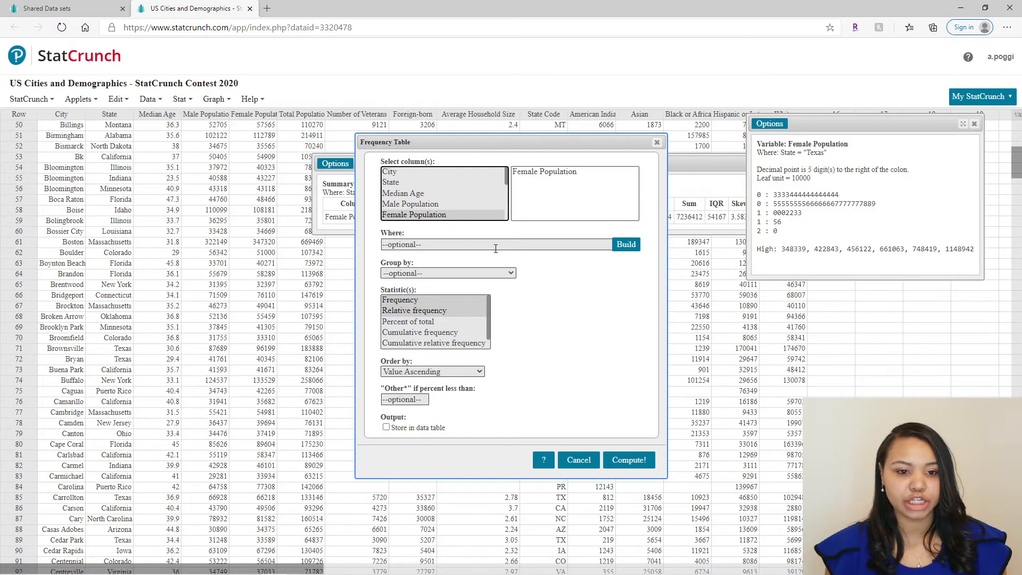
# - Build the frequency table's Where condition as State = "Texas"
pyautogui.click(626, 246)
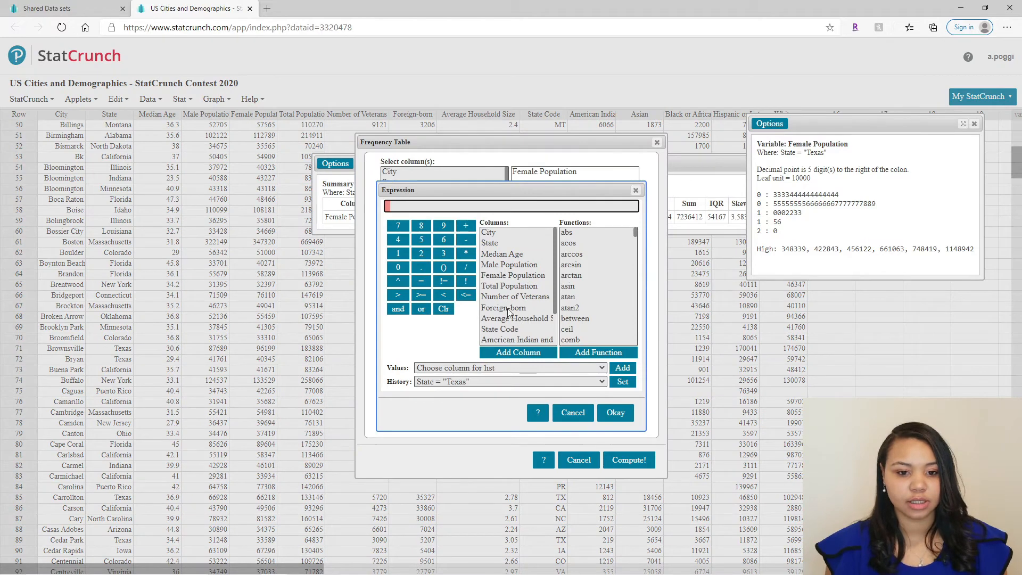
pyautogui.click(491, 244)
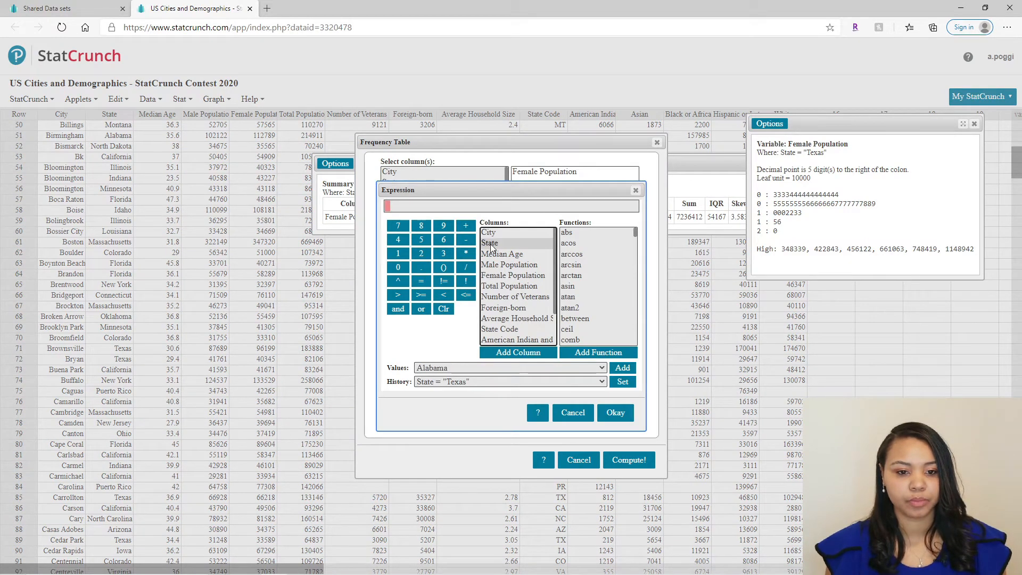
pyautogui.doubleClick(491, 245)
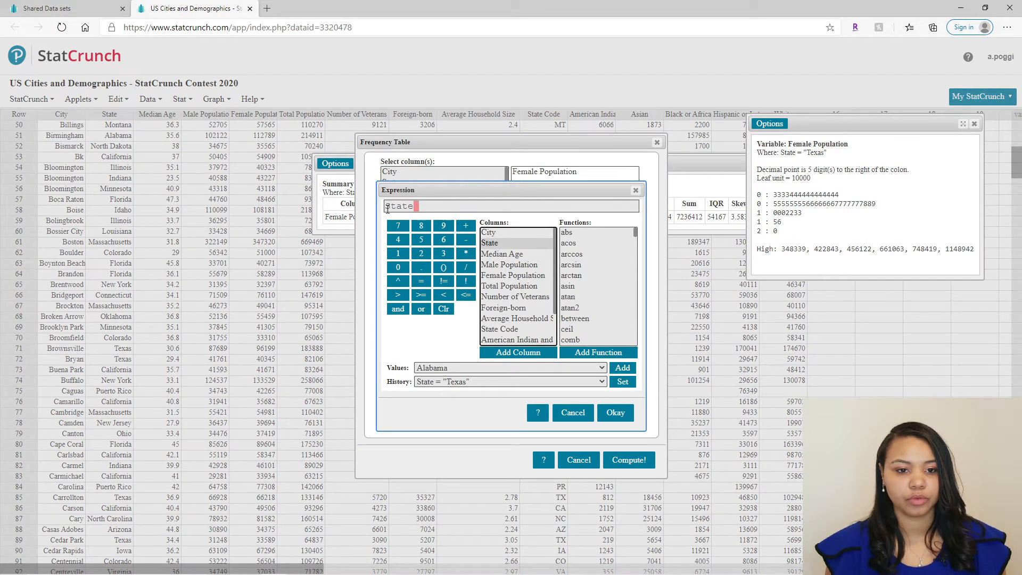
pyautogui.click(420, 281)
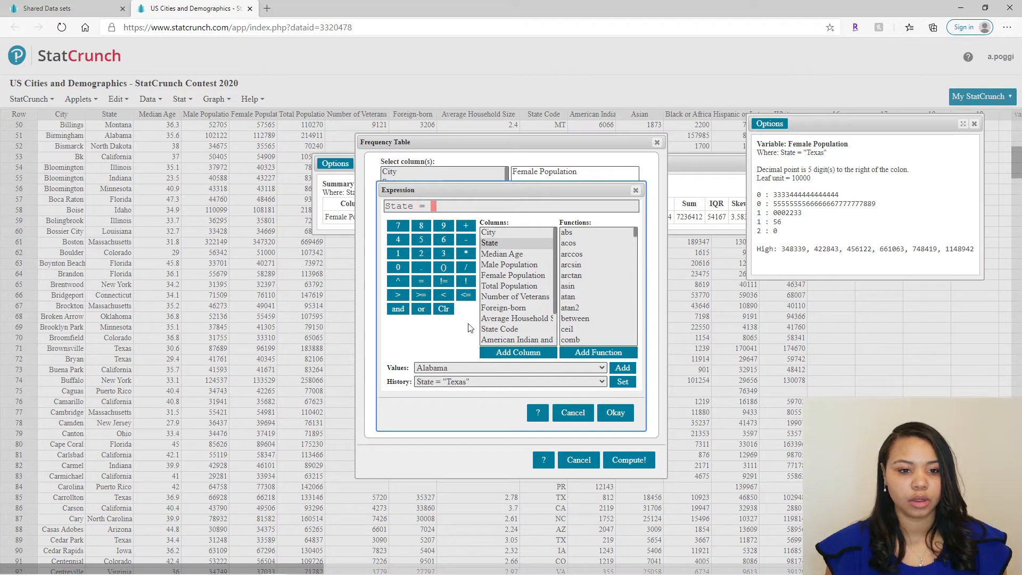
pyautogui.click(602, 368)
pyautogui.scroll(-5, 454, 312)
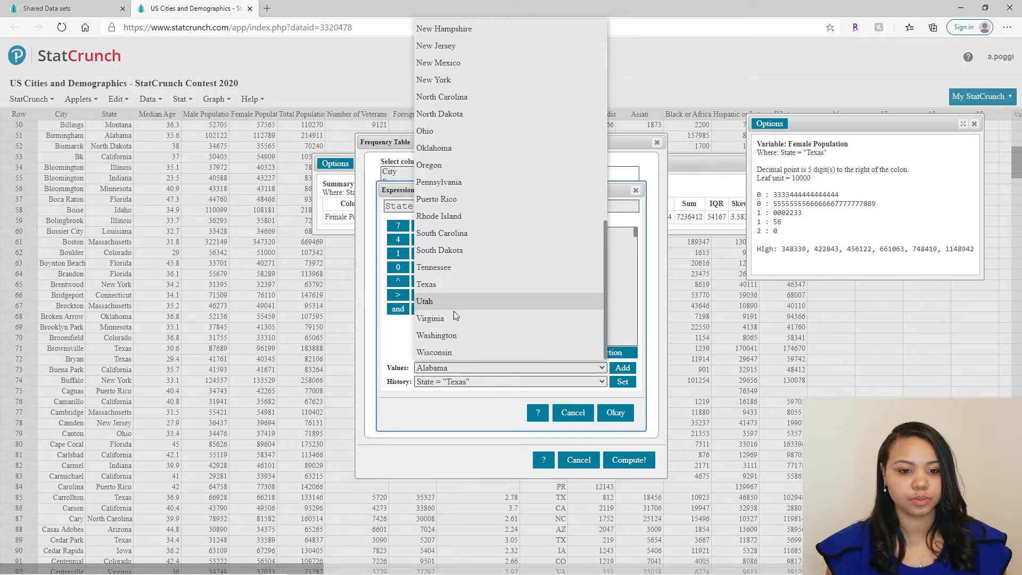
pyautogui.click(451, 283)
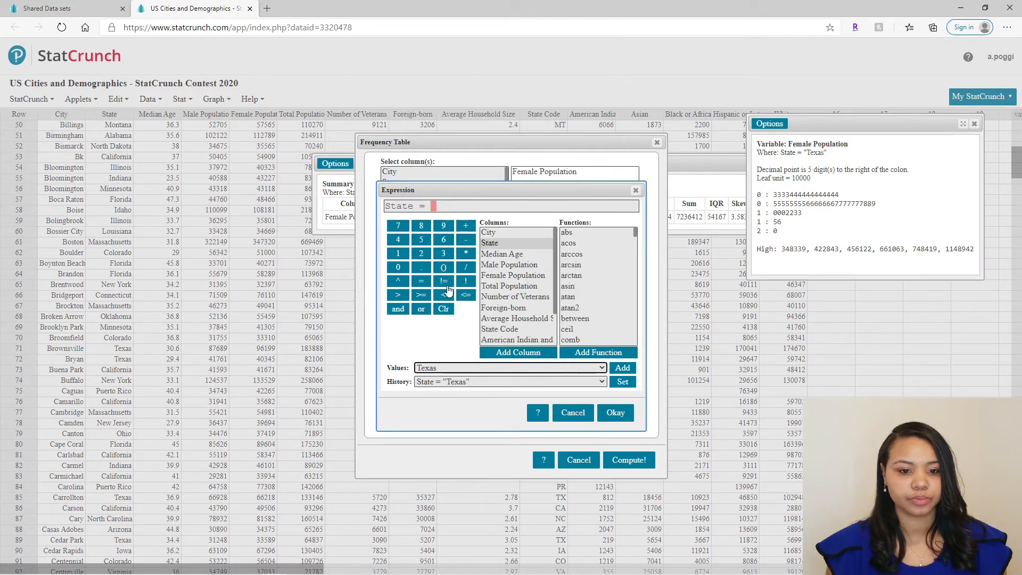
pyautogui.click(621, 369)
pyautogui.click(615, 413)
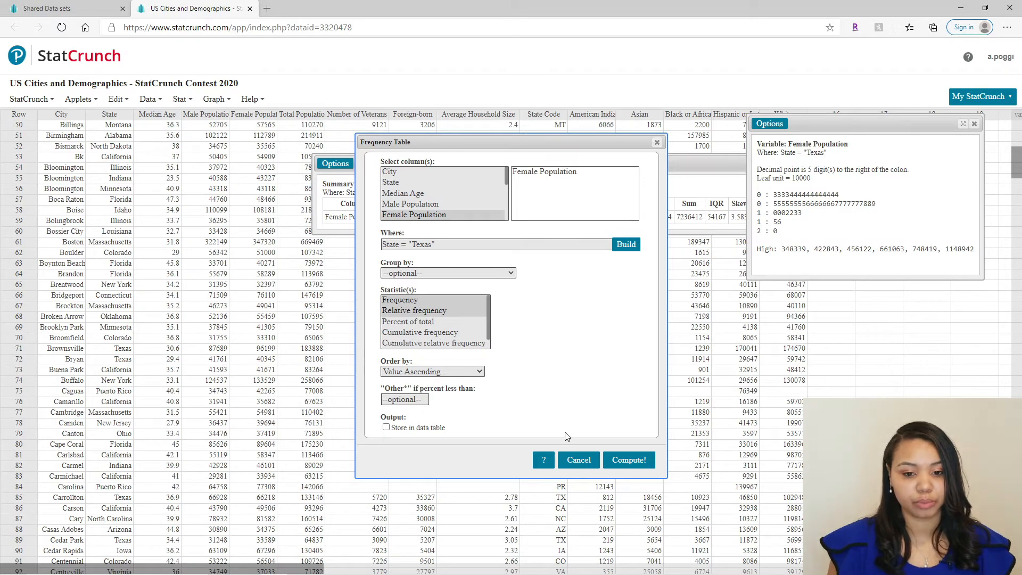
# - Compute the Texas frequency table with binning turned on and examine the limits of its first class
pyautogui.click(615, 461)
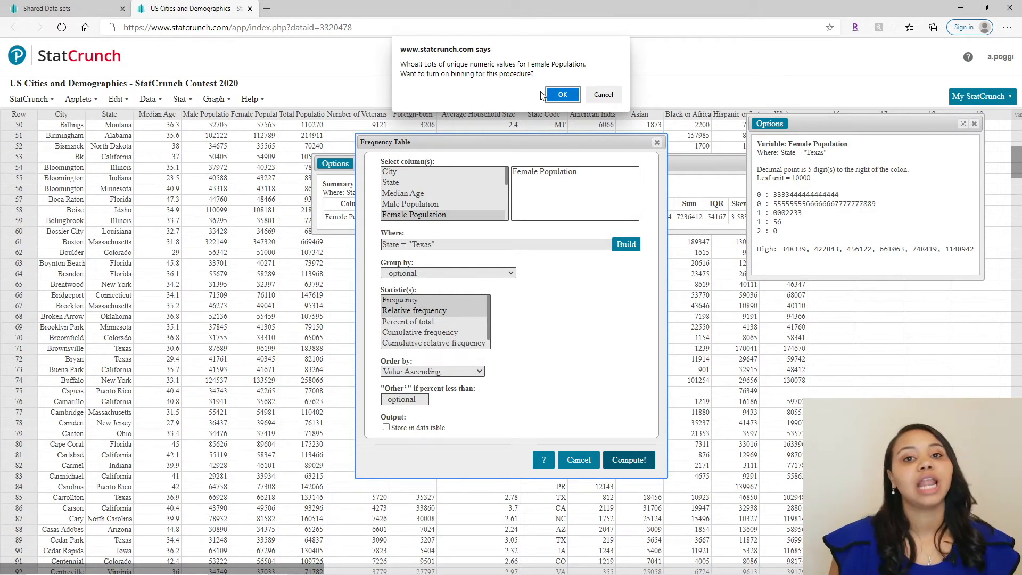
pyautogui.click(561, 95)
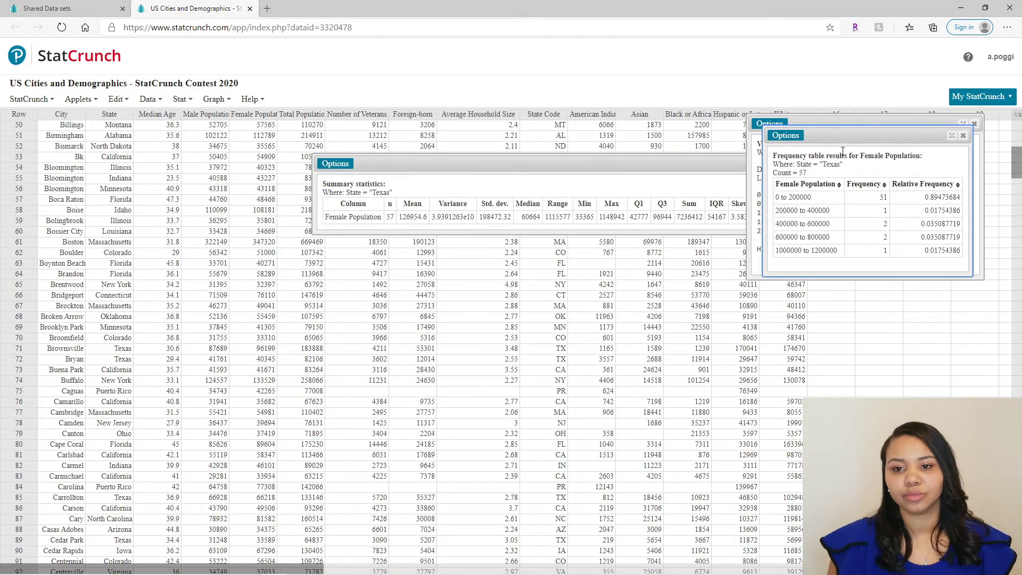
pyautogui.moveTo(850, 138); pyautogui.dragTo(491, 290)
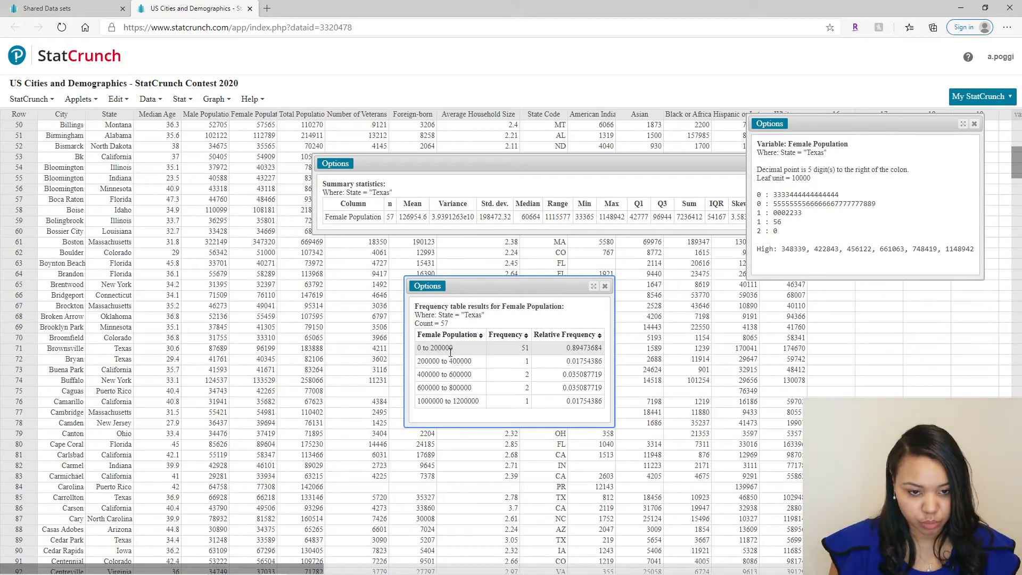
pyautogui.moveTo(451, 348); pyautogui.dragTo(442, 347)
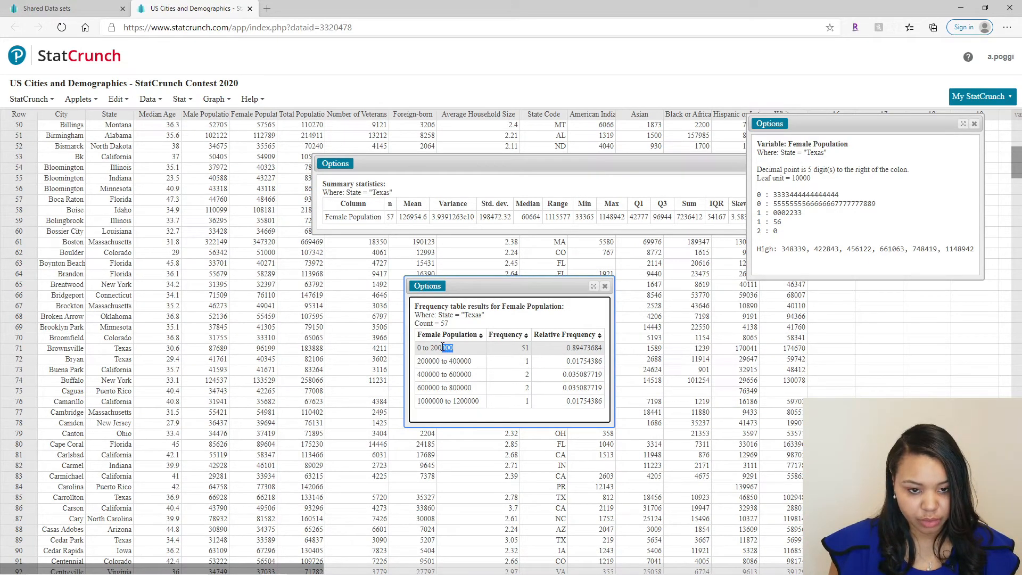
pyautogui.click(443, 347)
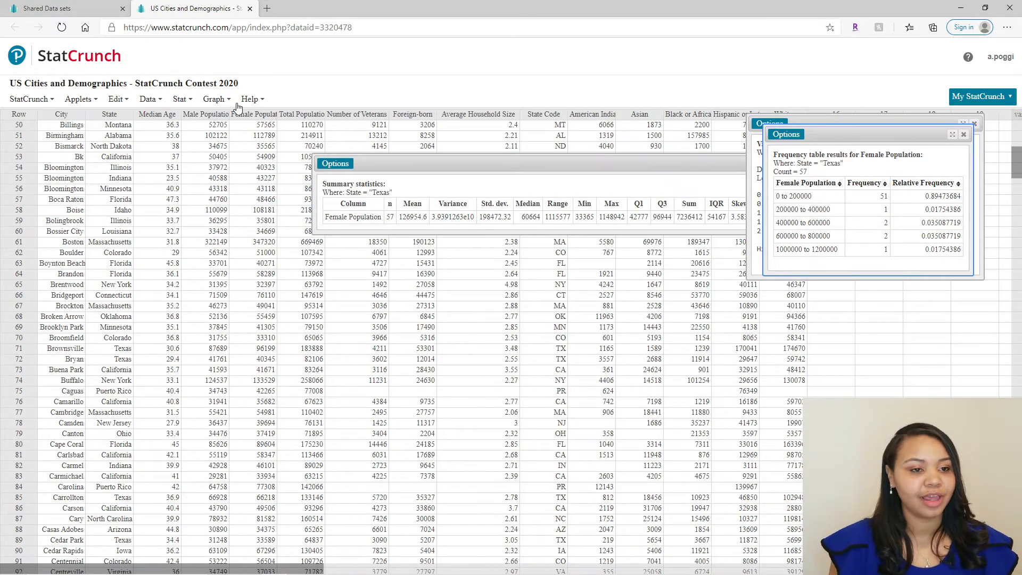
# - Create a frequency histogram of Female Population restricted to State = "Texas"
pyautogui.click(214, 99)
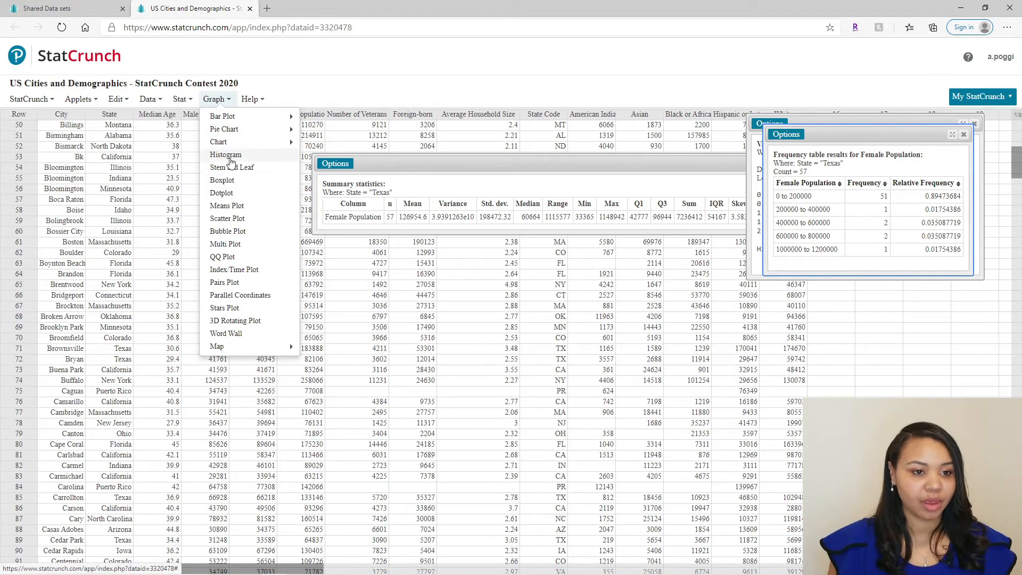
pyautogui.click(229, 158)
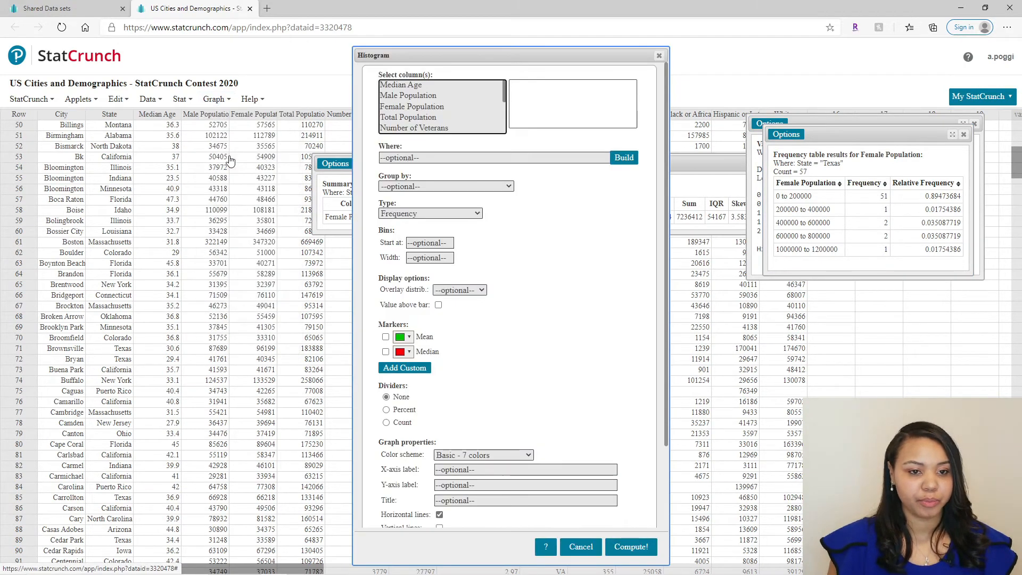
pyautogui.click(434, 107)
pyautogui.click(433, 157)
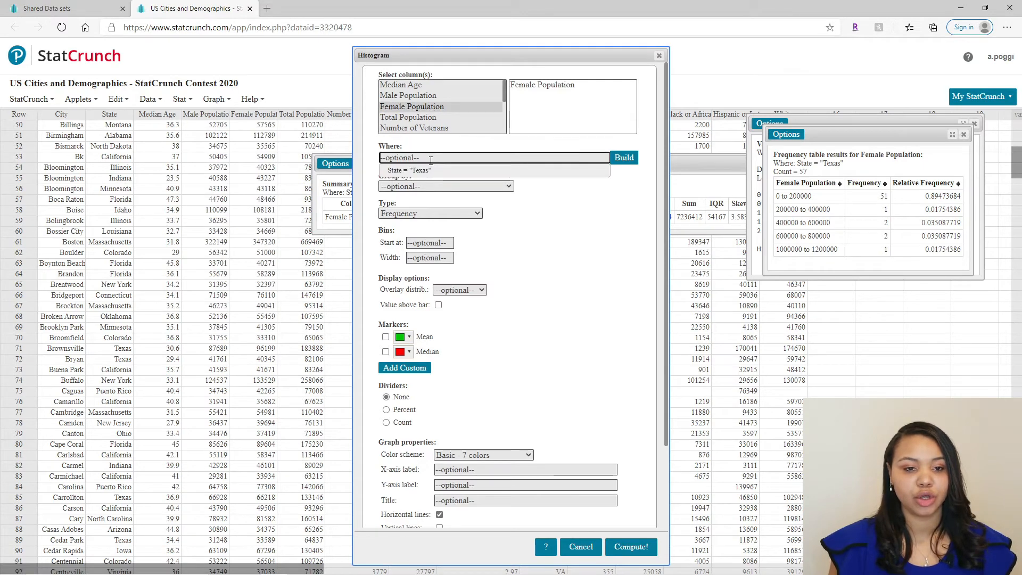
pyautogui.click(573, 172)
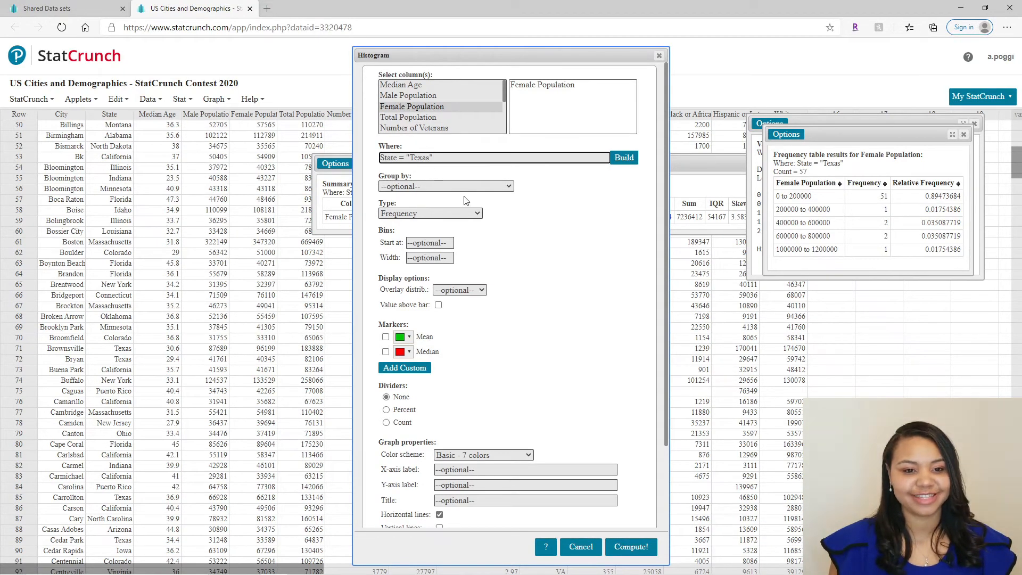
pyautogui.click(630, 554)
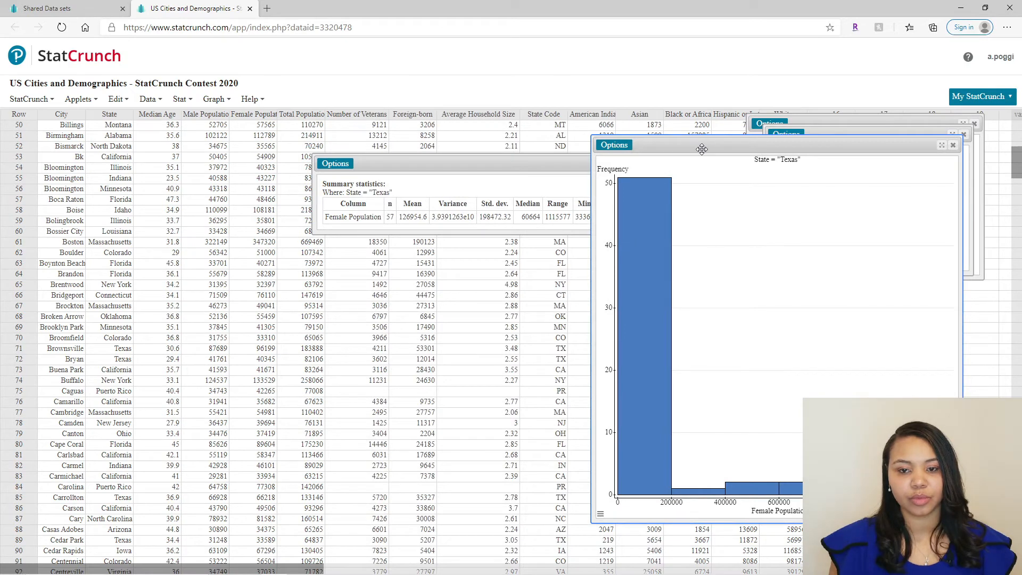
# - Reposition the histogram and summary statistics windows and examine the frequency of the histogram's first bar
pyautogui.moveTo(703, 147); pyautogui.dragTo(637, 153)
pyautogui.moveTo(579, 172); pyautogui.dragTo(220, 146)
pyautogui.click(598, 165)
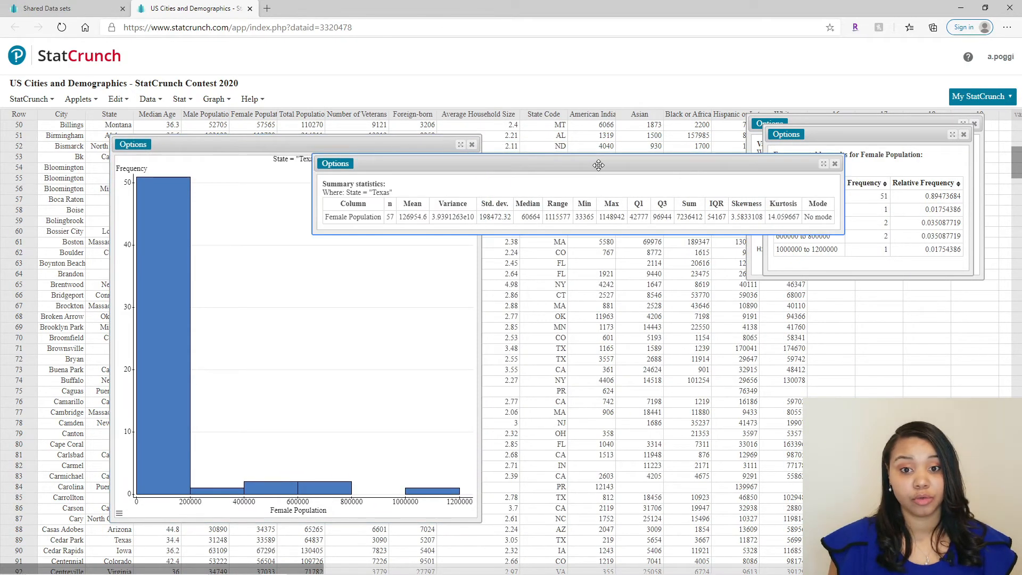
pyautogui.moveTo(598, 165); pyautogui.dragTo(547, 208)
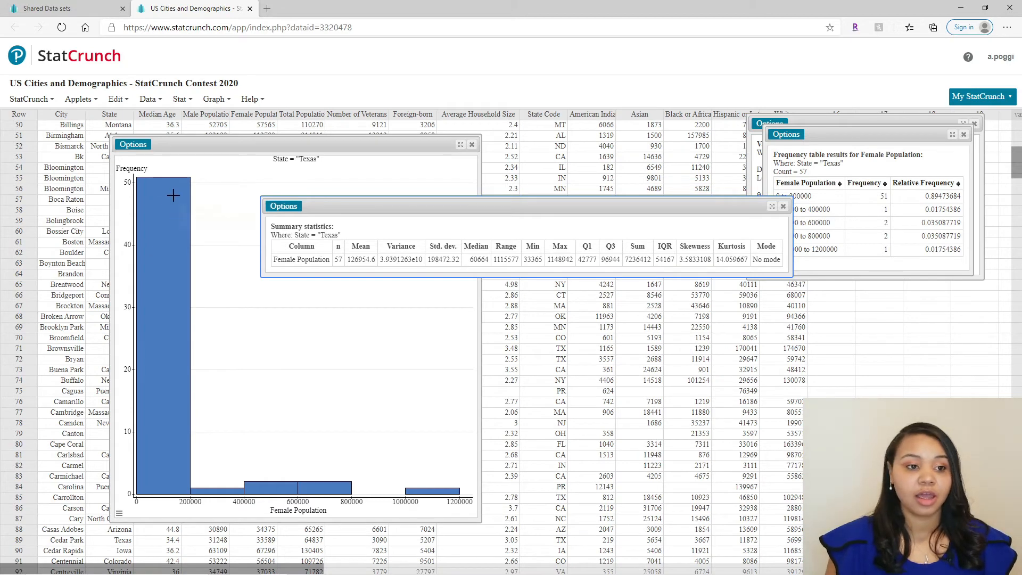
pyautogui.moveTo(183, 197)
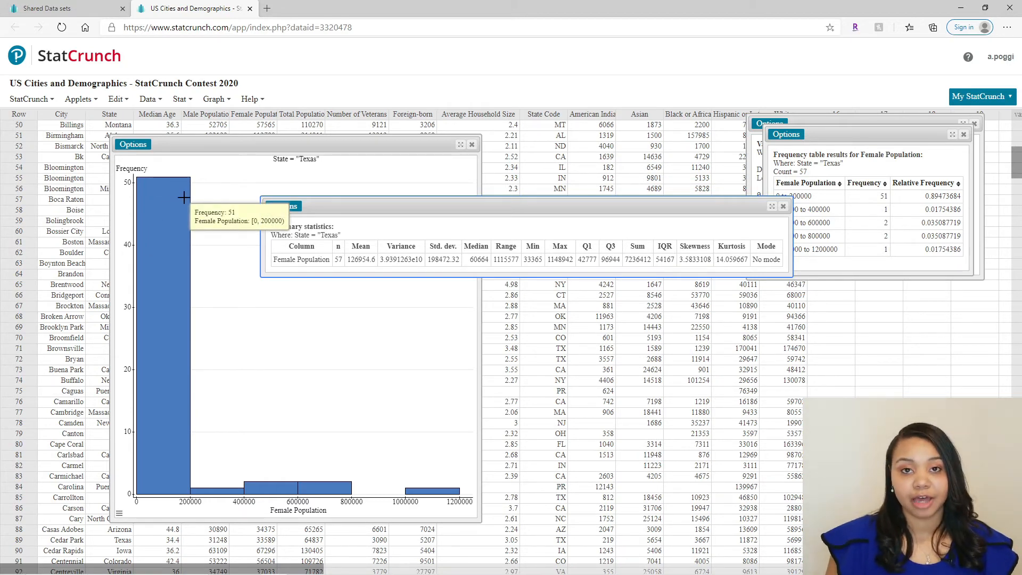
pyautogui.click(340, 409)
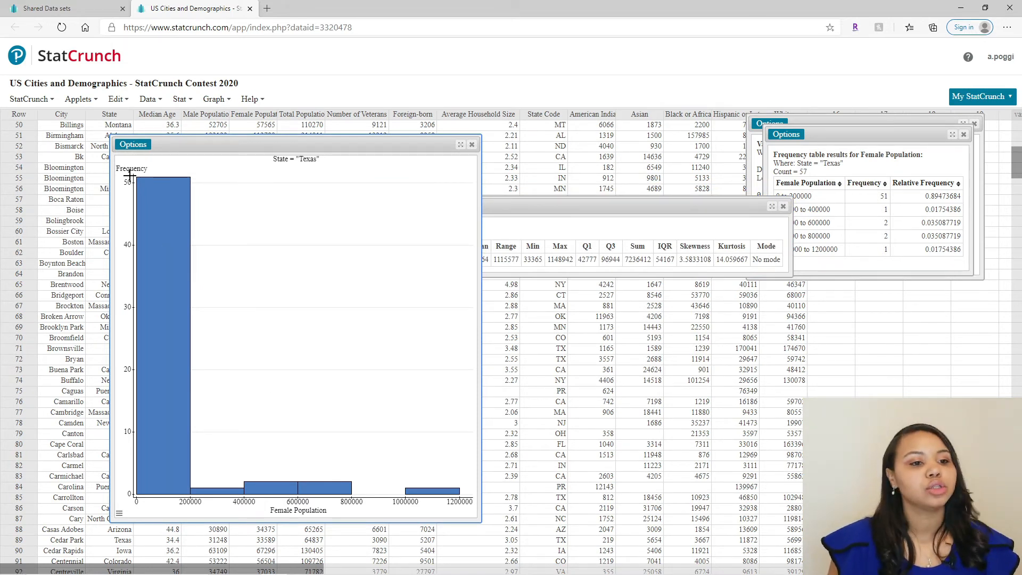
# - Recompute the Texas histogram with a Normal distribution overlay and select its third bar
pyautogui.click(133, 147)
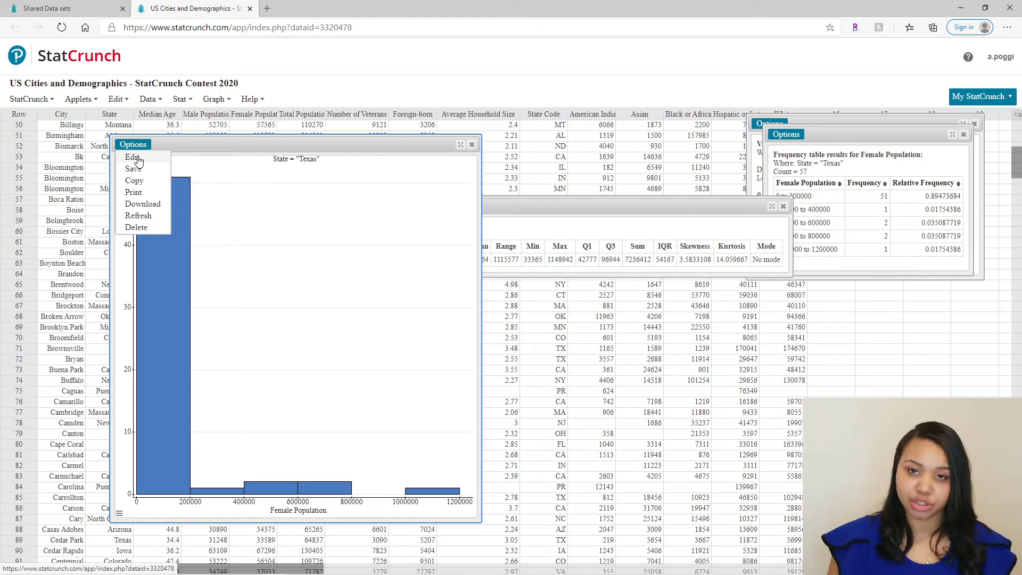
pyautogui.click(132, 158)
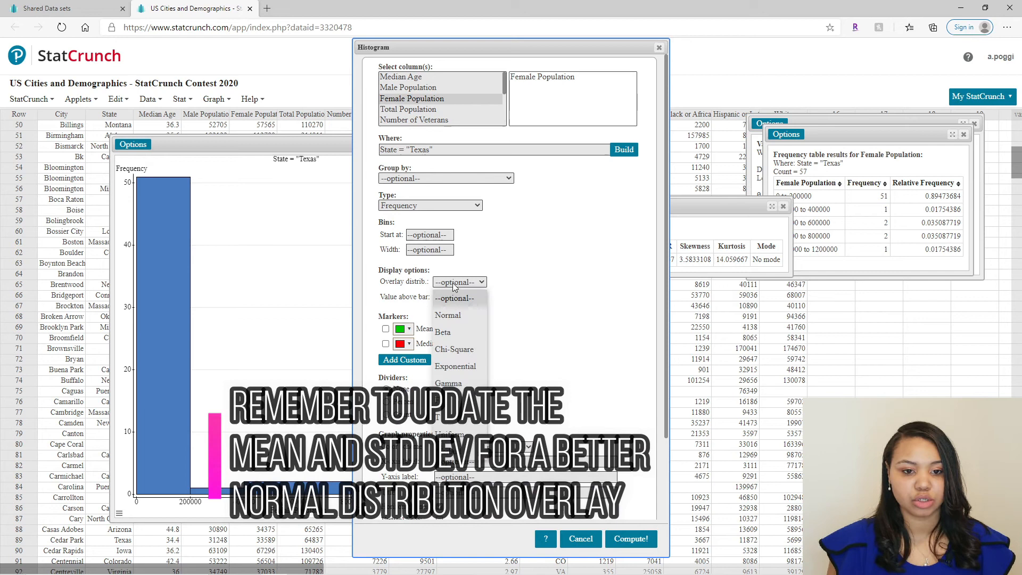
pyautogui.click(457, 315)
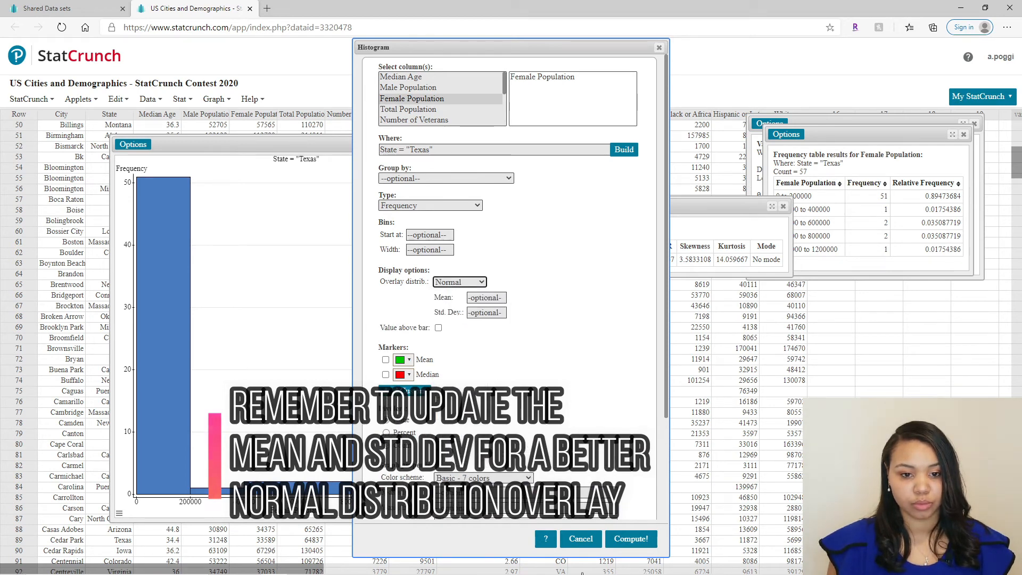
pyautogui.click(631, 538)
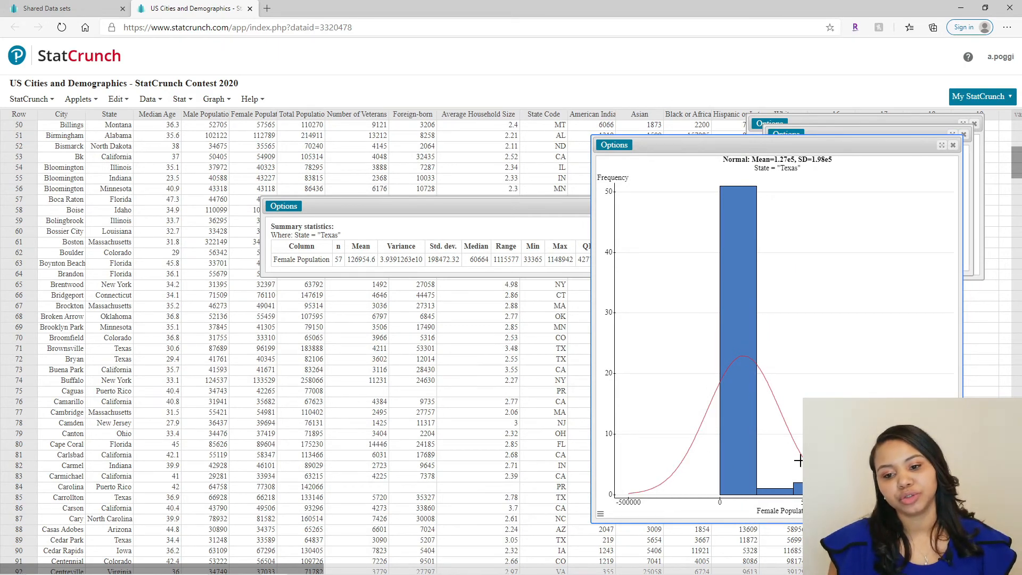
pyautogui.click(798, 488)
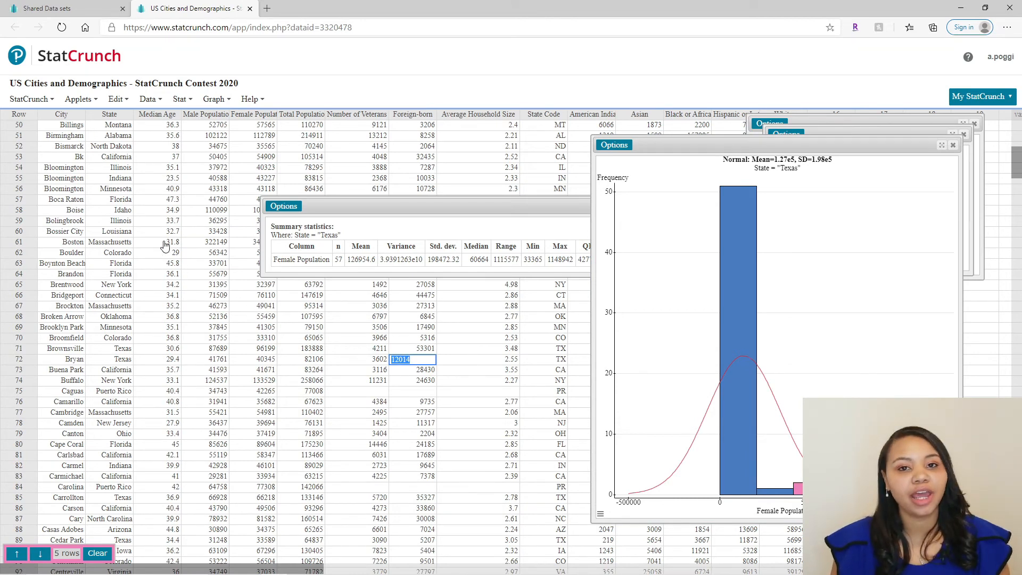
# - Set up a boxplot of the Female Population column
pyautogui.click(215, 100)
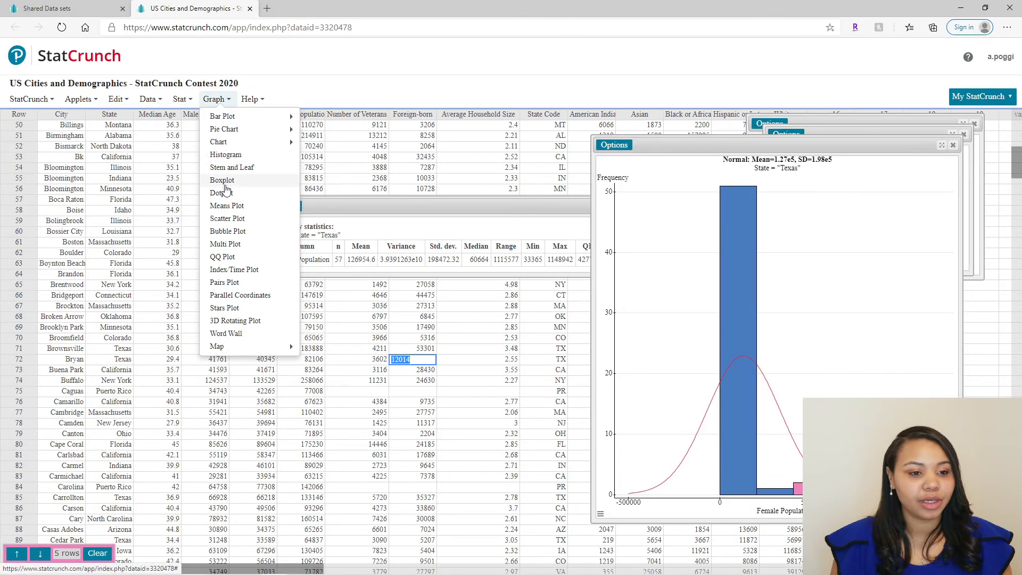
pyautogui.click(230, 182)
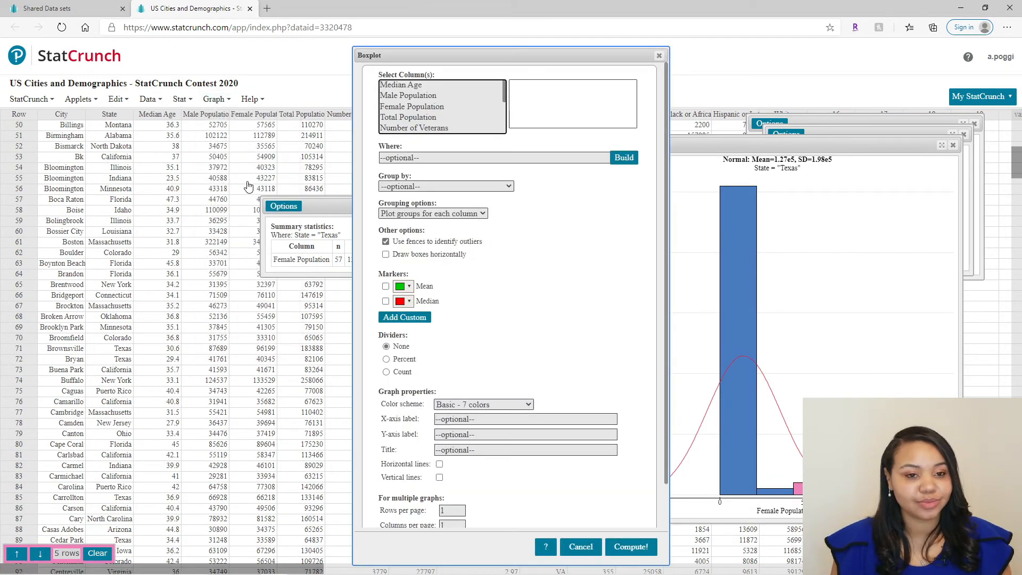
pyautogui.click(429, 110)
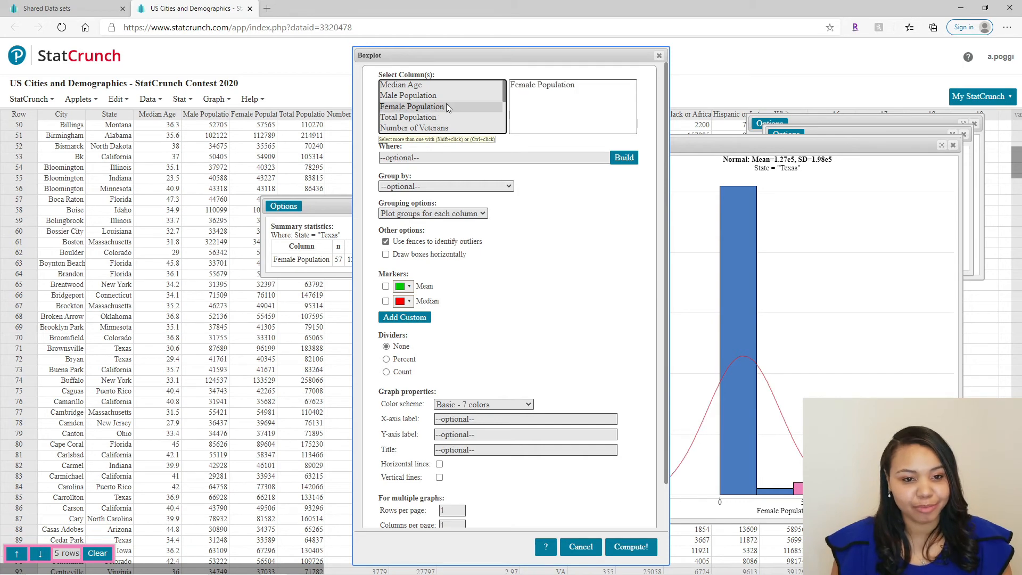
# - Restrict the boxplot to rows where State = "Texas", reusing the earlier filter expression, and compute it with outlier fences on
pyautogui.click(624, 157)
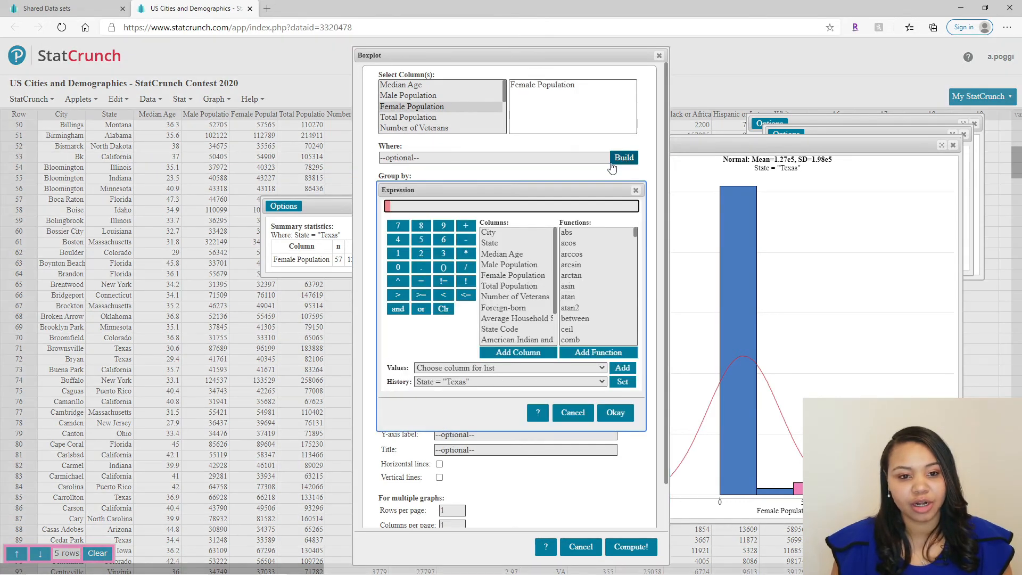
pyautogui.doubleClick(497, 244)
pyautogui.doubleClick(422, 282)
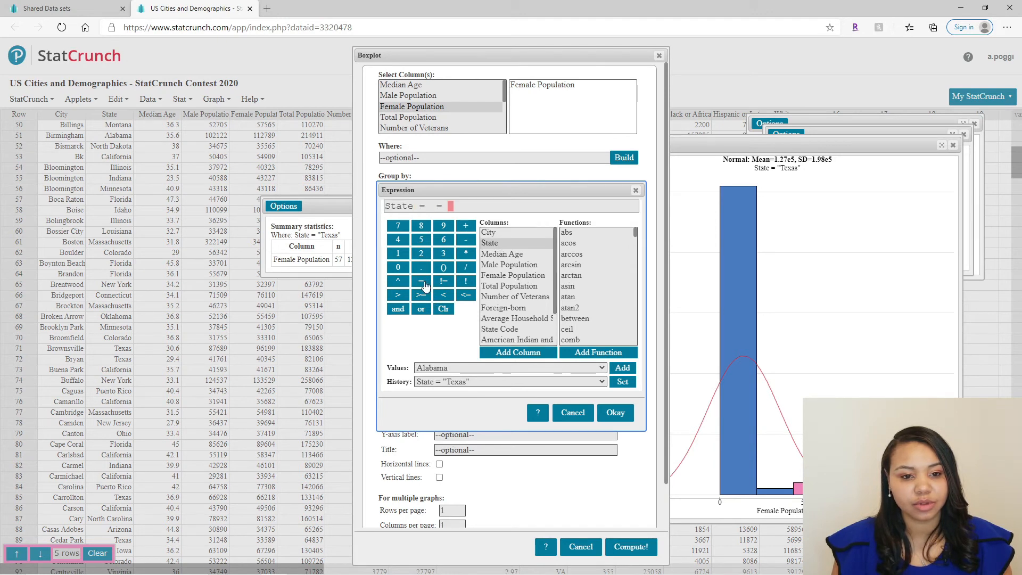
pyautogui.press('BackSpace')
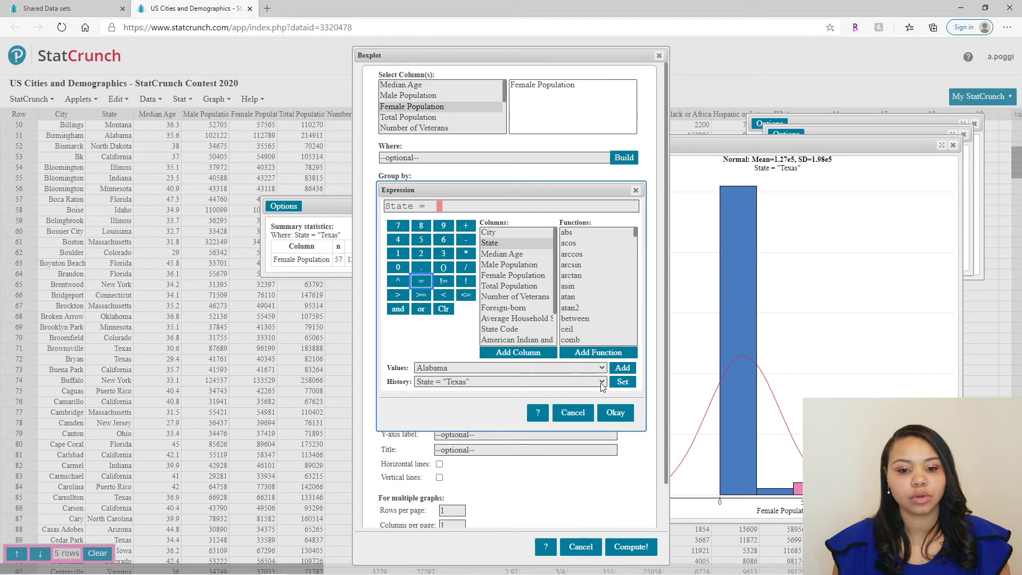
pyautogui.click(623, 382)
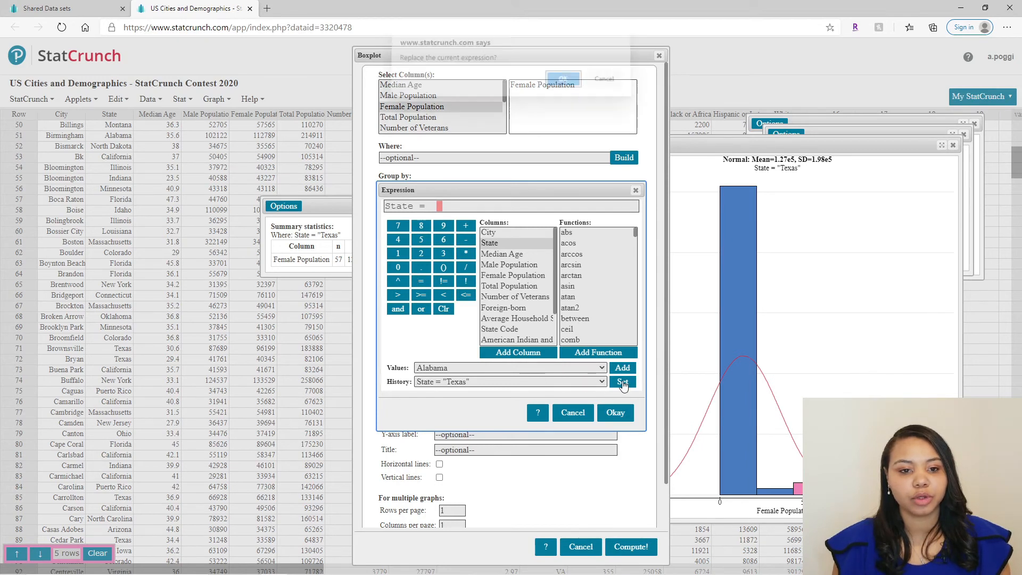
pyautogui.click(562, 85)
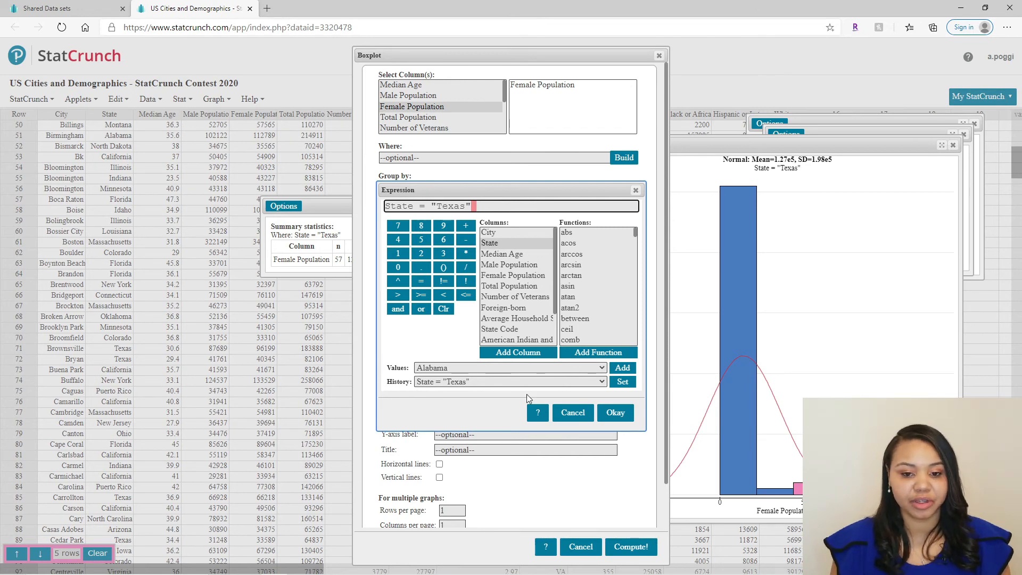
pyautogui.click(616, 413)
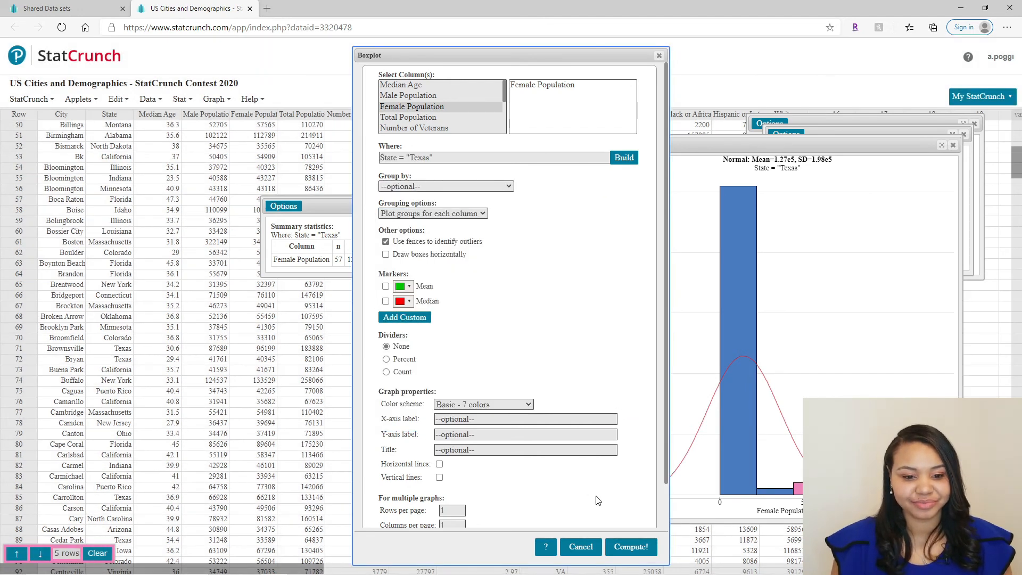
pyautogui.scroll(-1, 554, 321)
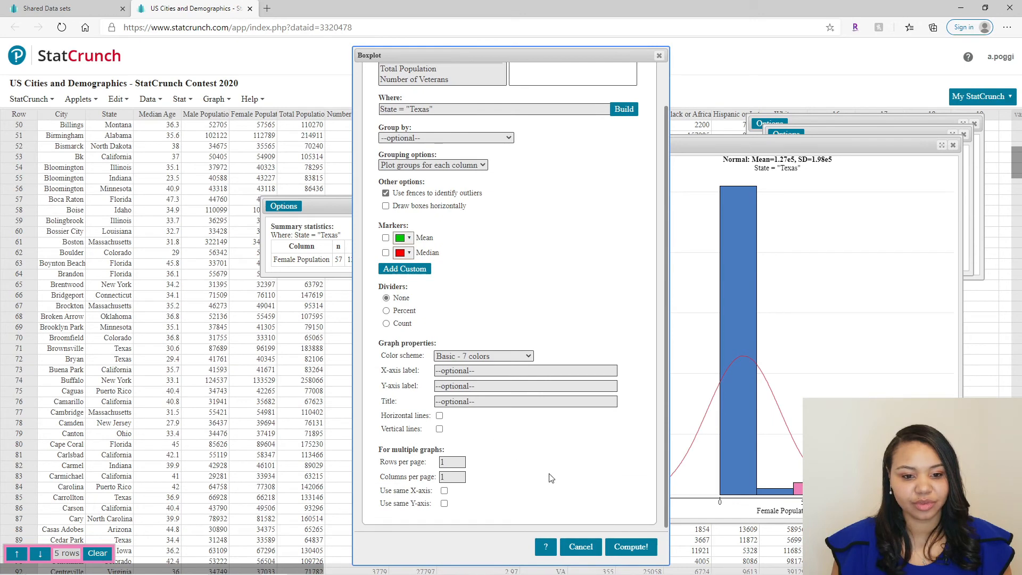
pyautogui.click(630, 548)
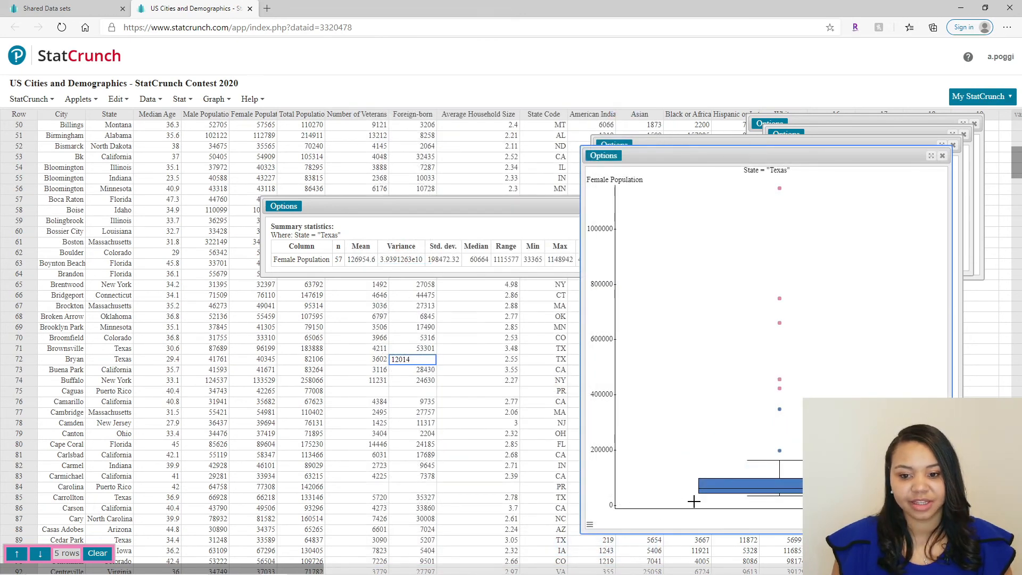
# - Place the boxplot window beside the histogram, compare the two graphs, and examine the box's quartiles, limits and outlier count
pyautogui.moveTo(681, 155); pyautogui.dragTo(303, 132)
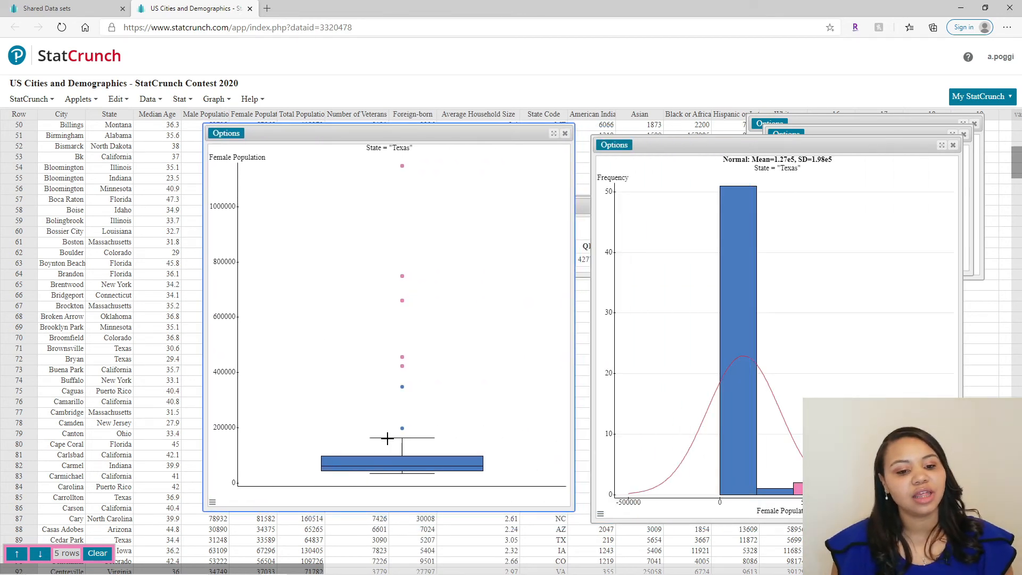
pyautogui.moveTo(419, 470)
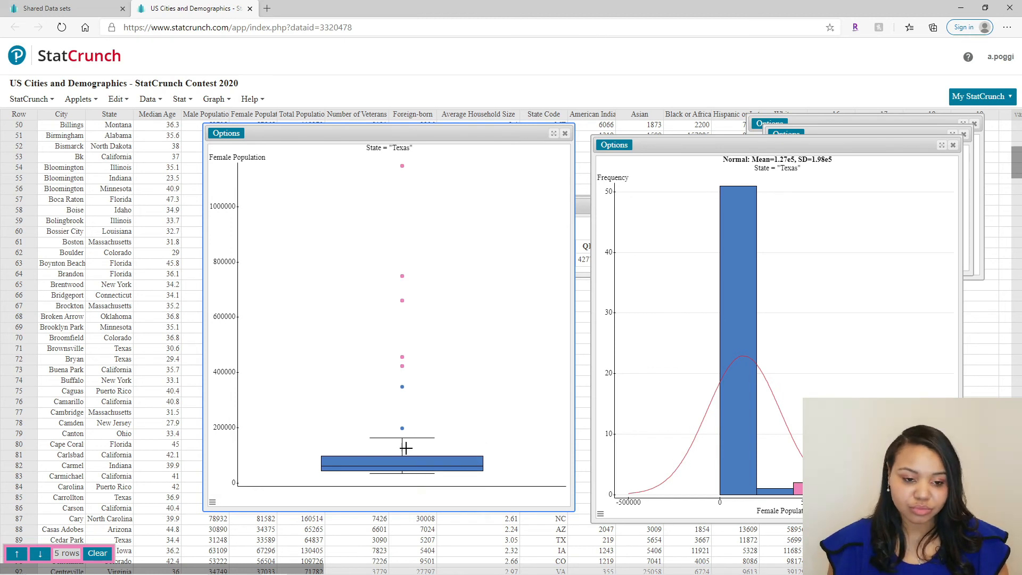
pyautogui.moveTo(744, 221)
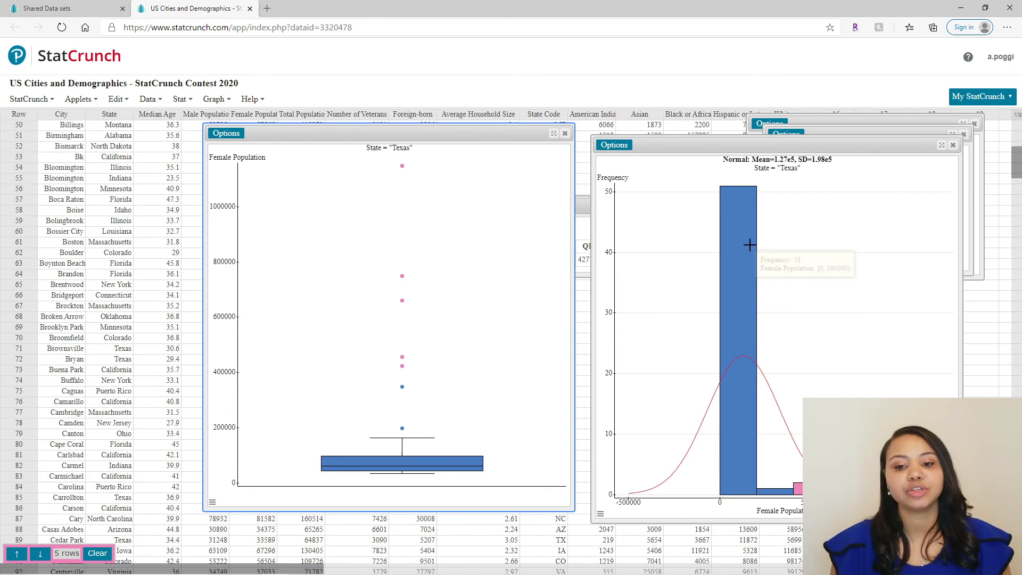
pyautogui.moveTo(732, 243)
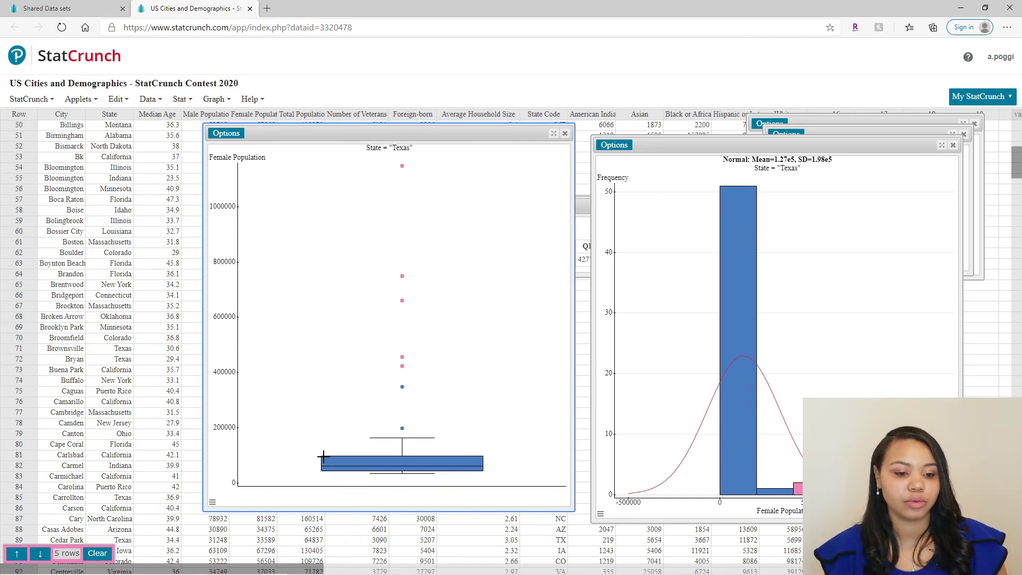
pyautogui.moveTo(322, 457)
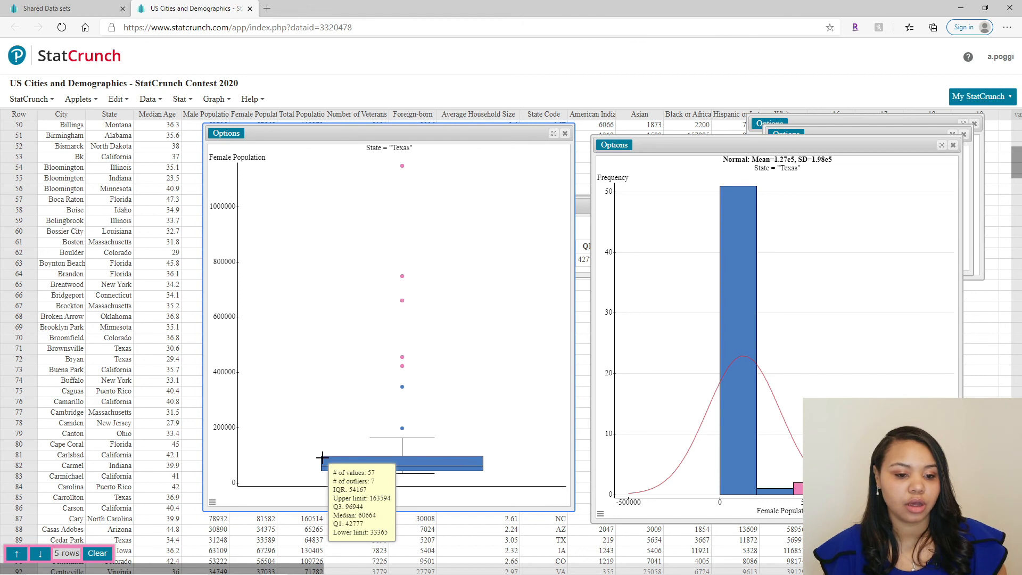